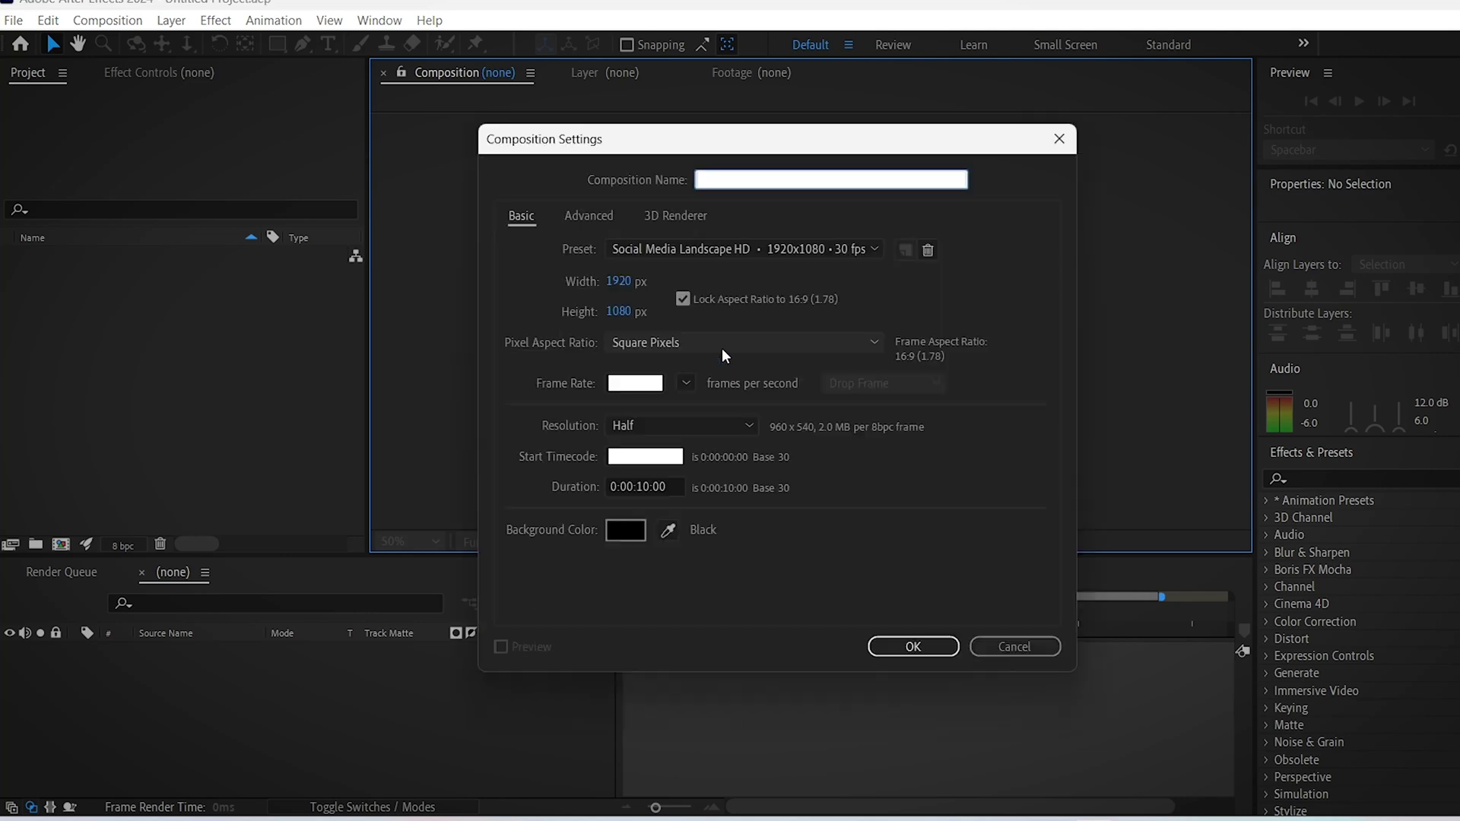
# Create the 1920x1080, 30 fps composition as "fireworks" and add the city skyline image as a layer.
pyautogui.write('fireworks')
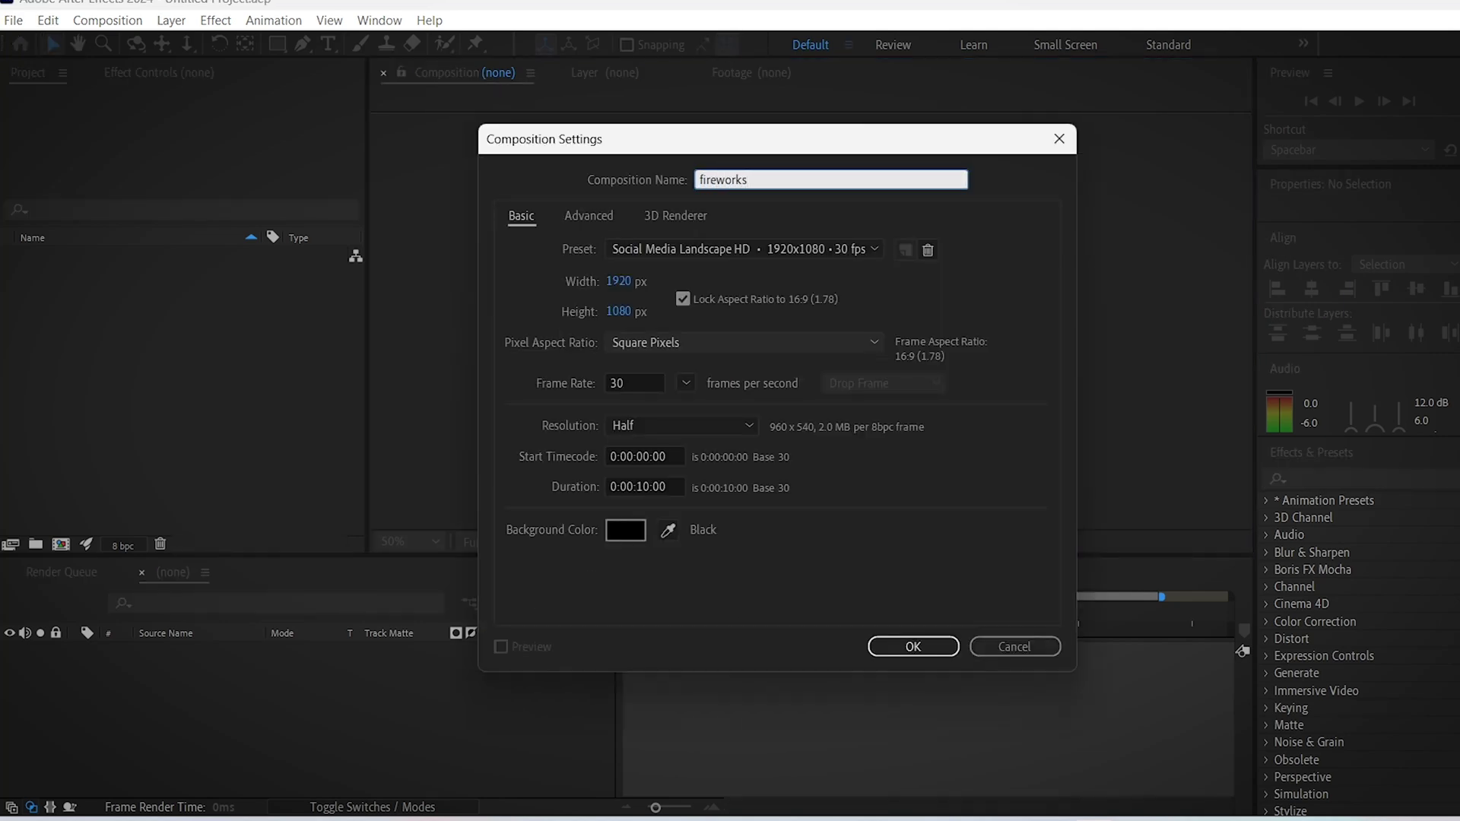
pyautogui.press('Return')
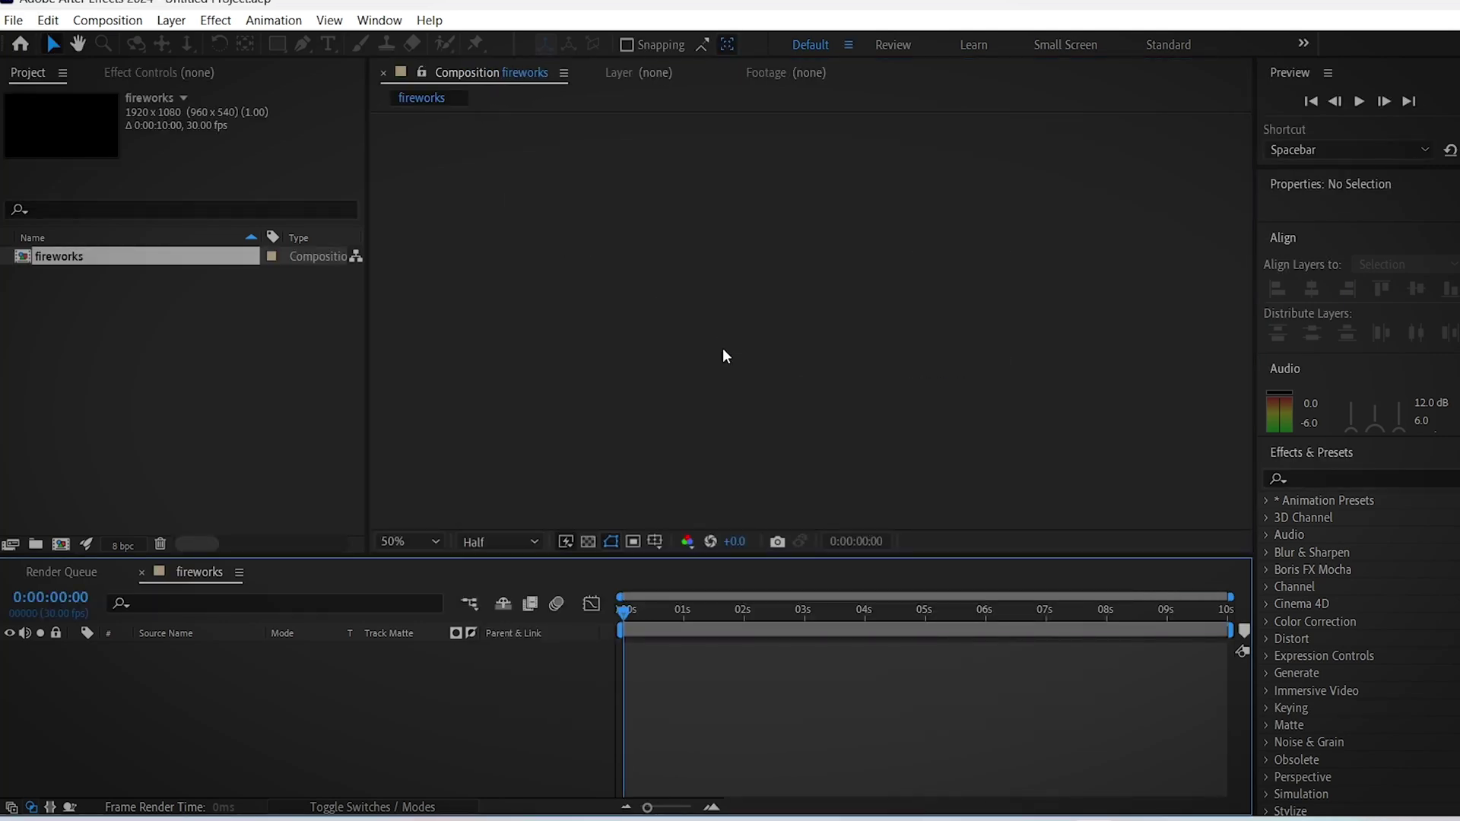
pyautogui.moveTo(208, 636); pyautogui.dragTo(299, 678)
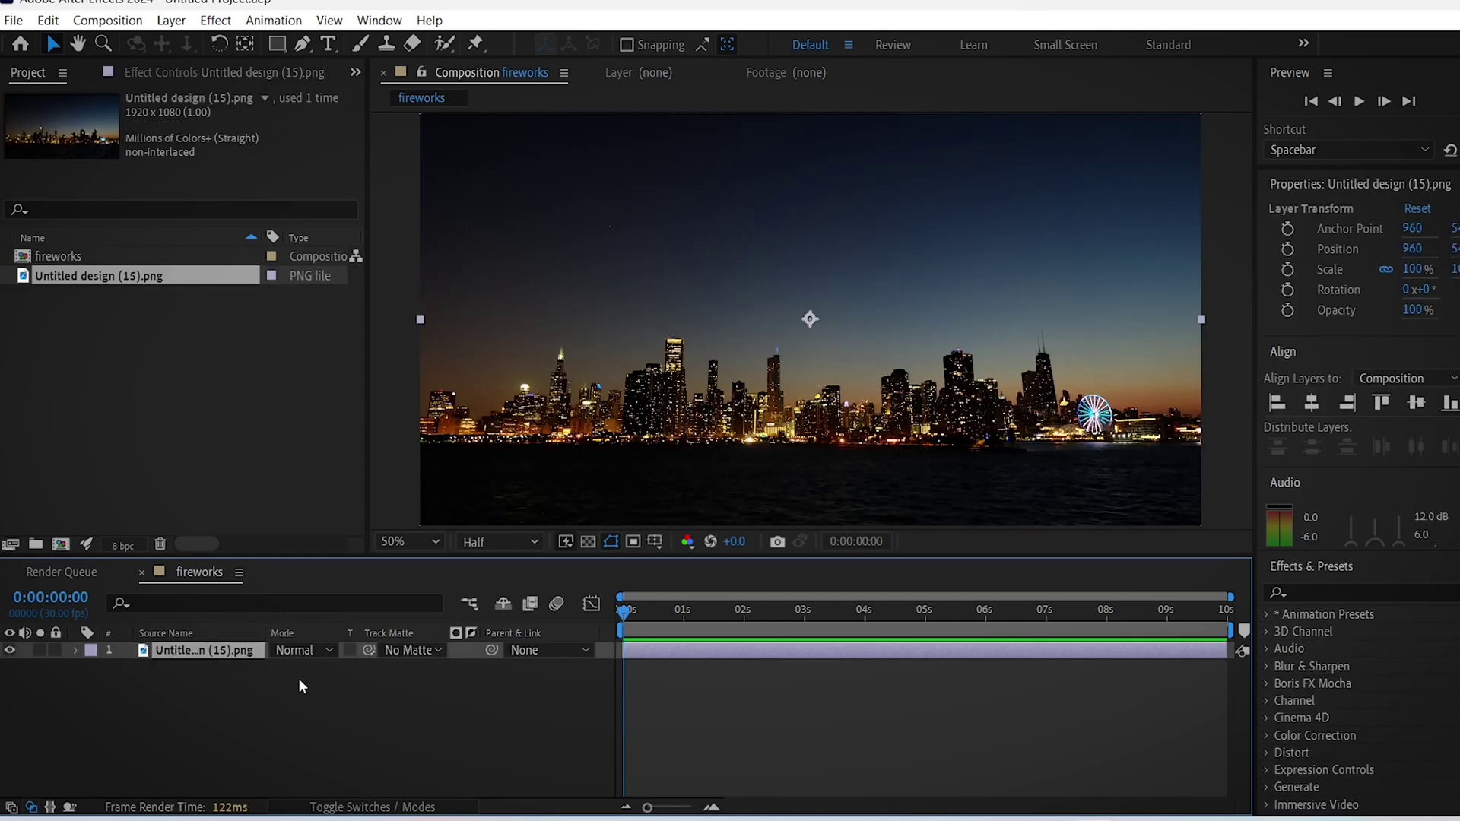
# Create a new solid layer named "fireworks effect" above the skyline image.
pyautogui.click(427, 751)
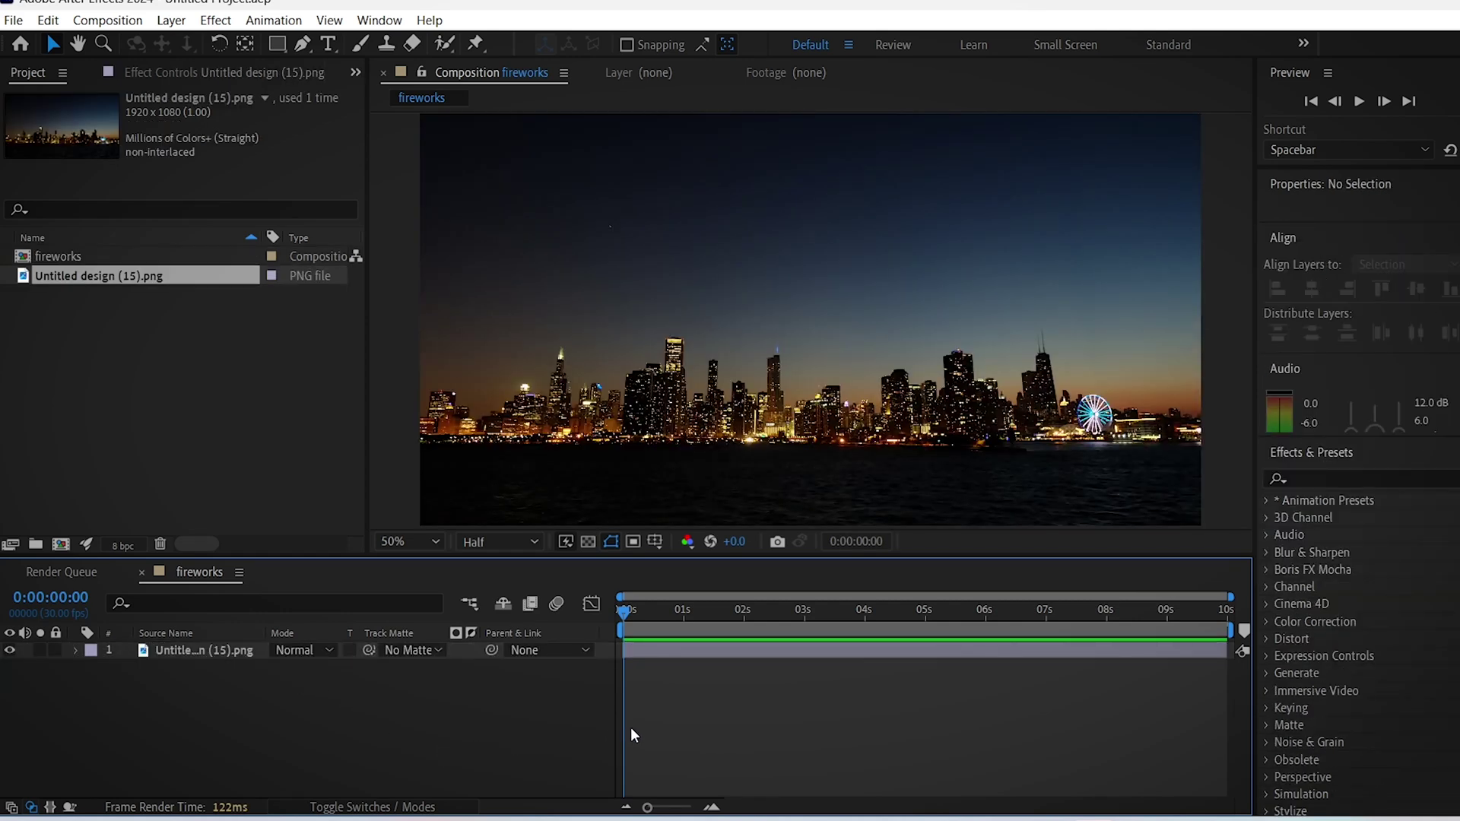
pyautogui.rightClick(471, 756)
pyautogui.moveTo(616, 519)
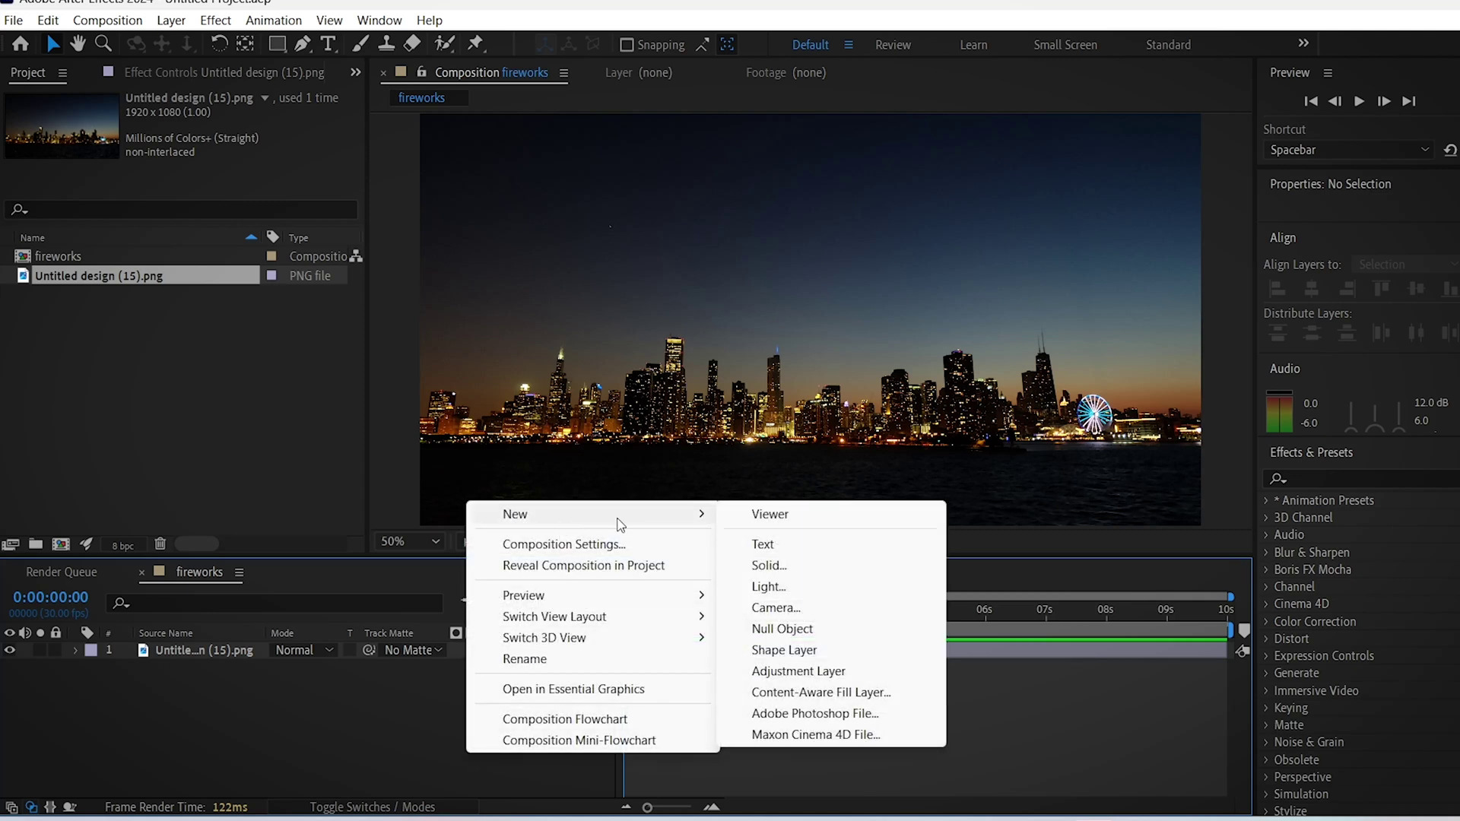
pyautogui.click(769, 565)
pyautogui.write('fireworks effect')
pyautogui.press('Return')
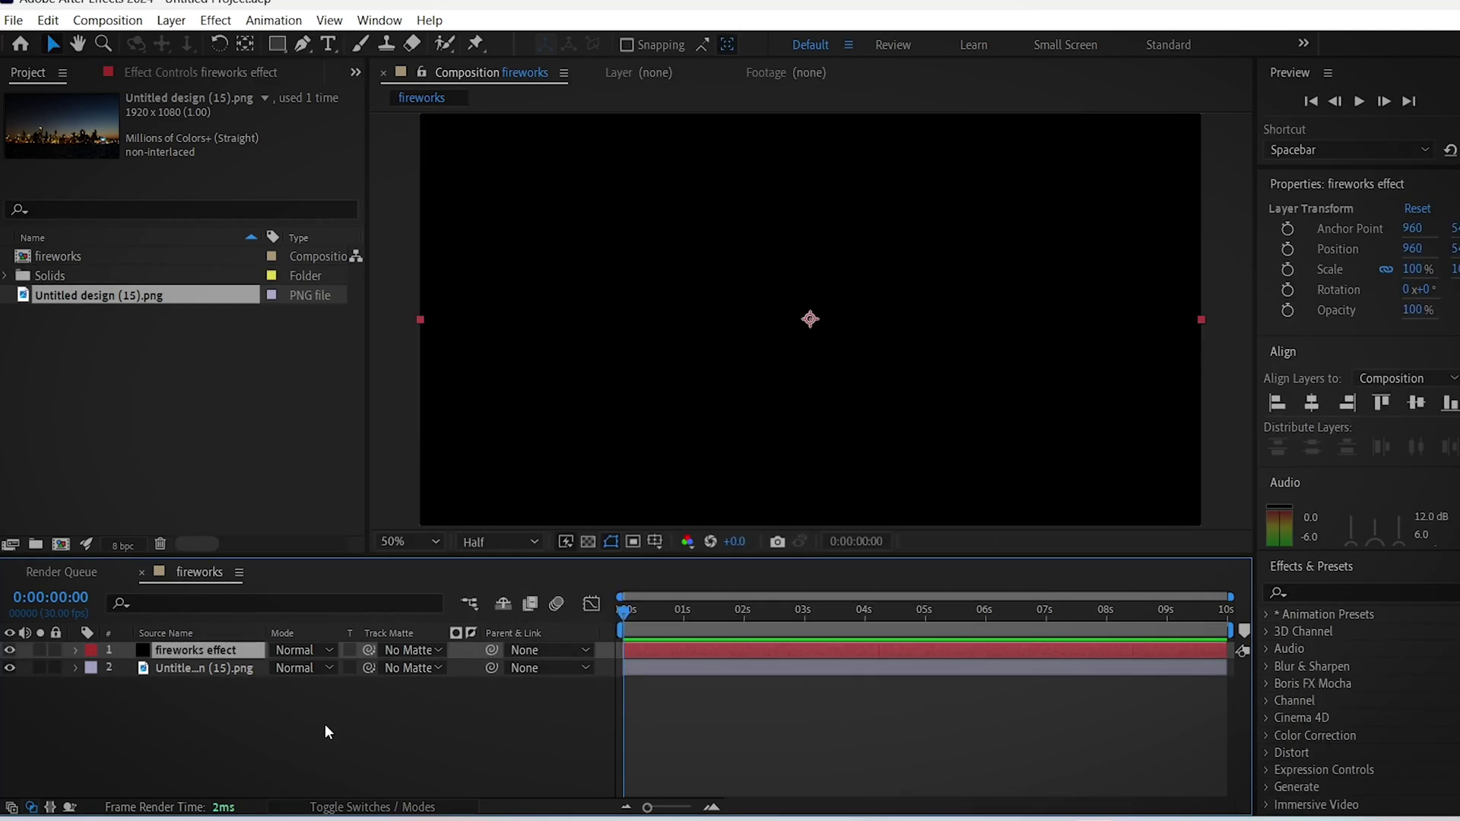
# Apply the CC Particle World effect to the fireworks effect layer and check the particles at 0:00:01:11.
pyautogui.click(1328, 593)
pyautogui.write('cc particle')
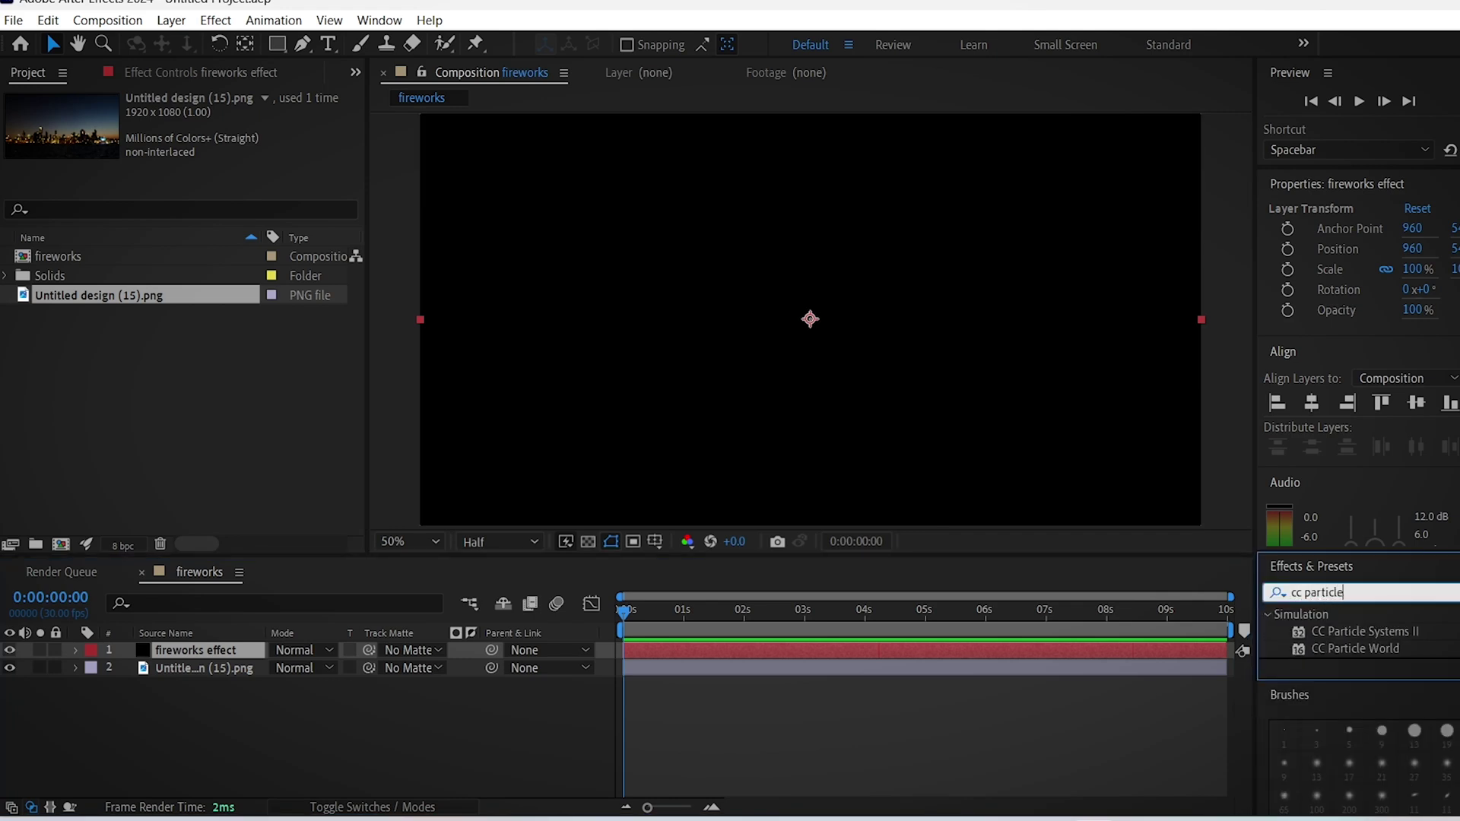
pyautogui.write(' world')
pyautogui.moveTo(1361, 632); pyautogui.dragTo(230, 649)
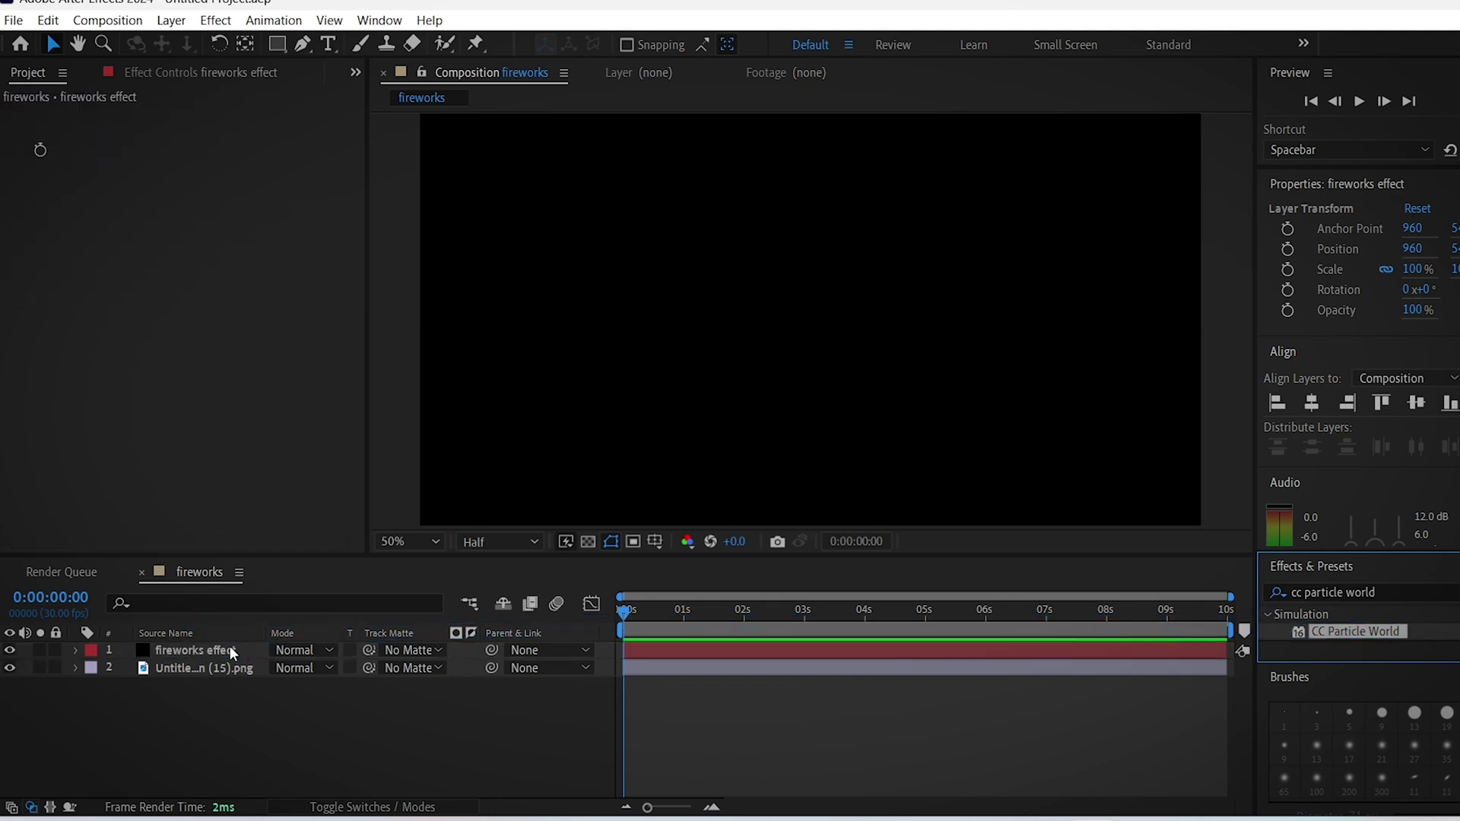
pyautogui.moveTo(628, 613); pyautogui.dragTo(707, 612)
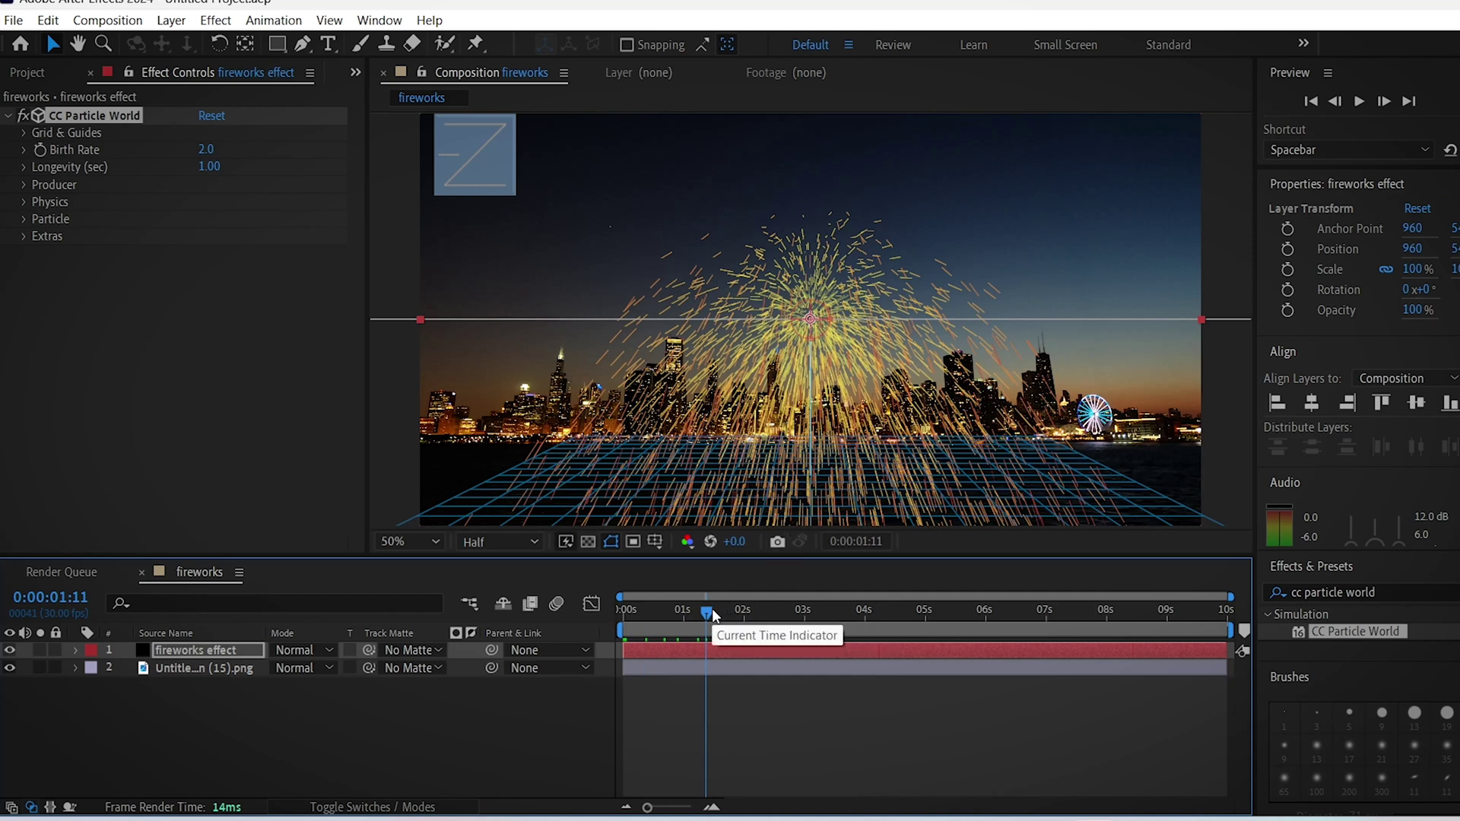
# Keyframe Birth Rate at 0 on the first frame, 3 at 0:00:00:10 and 0 at 0:00:00:15.
pyautogui.press('Home')
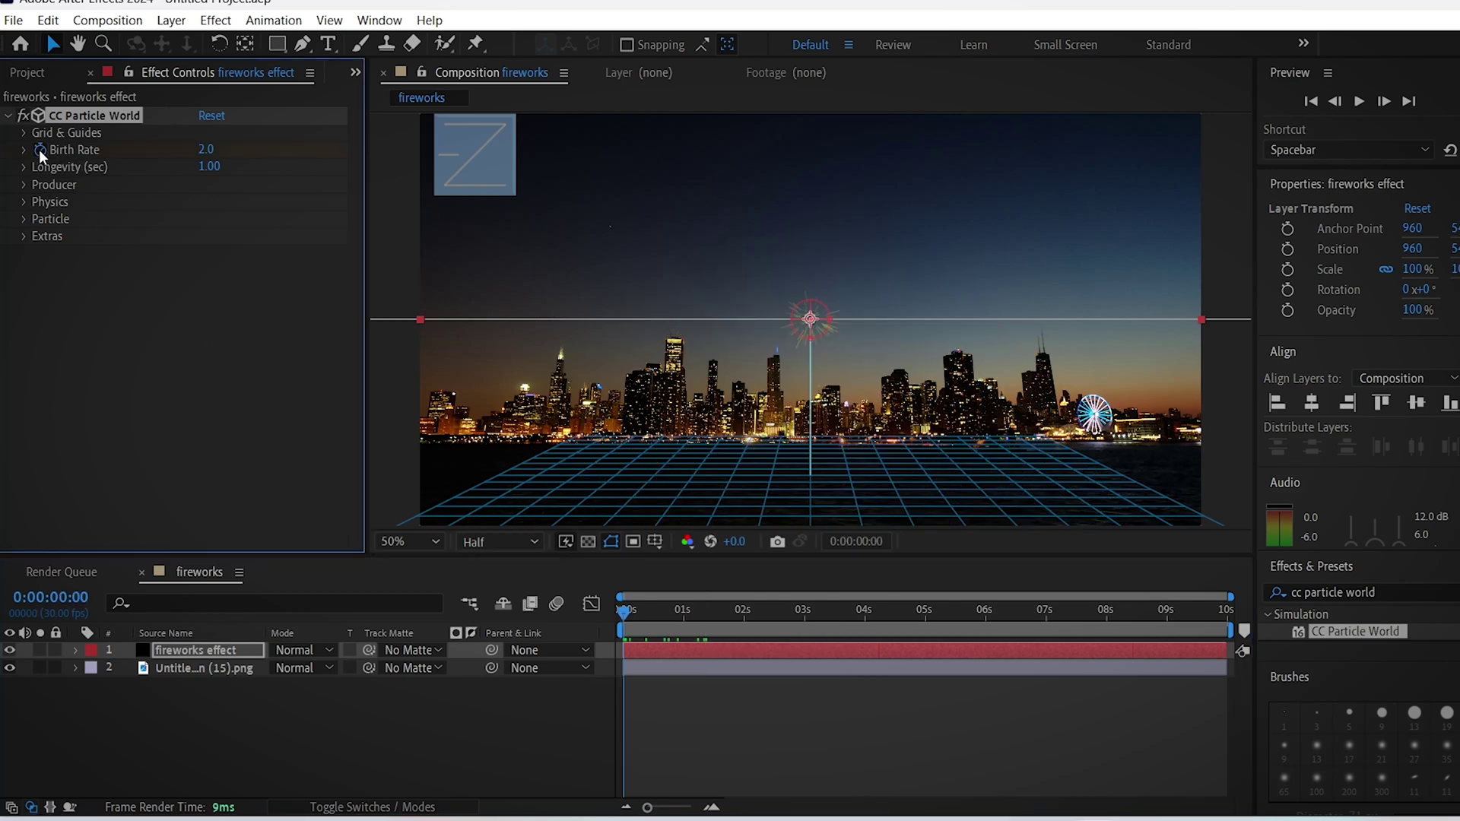
pyautogui.click(206, 150)
pyautogui.press('Return')
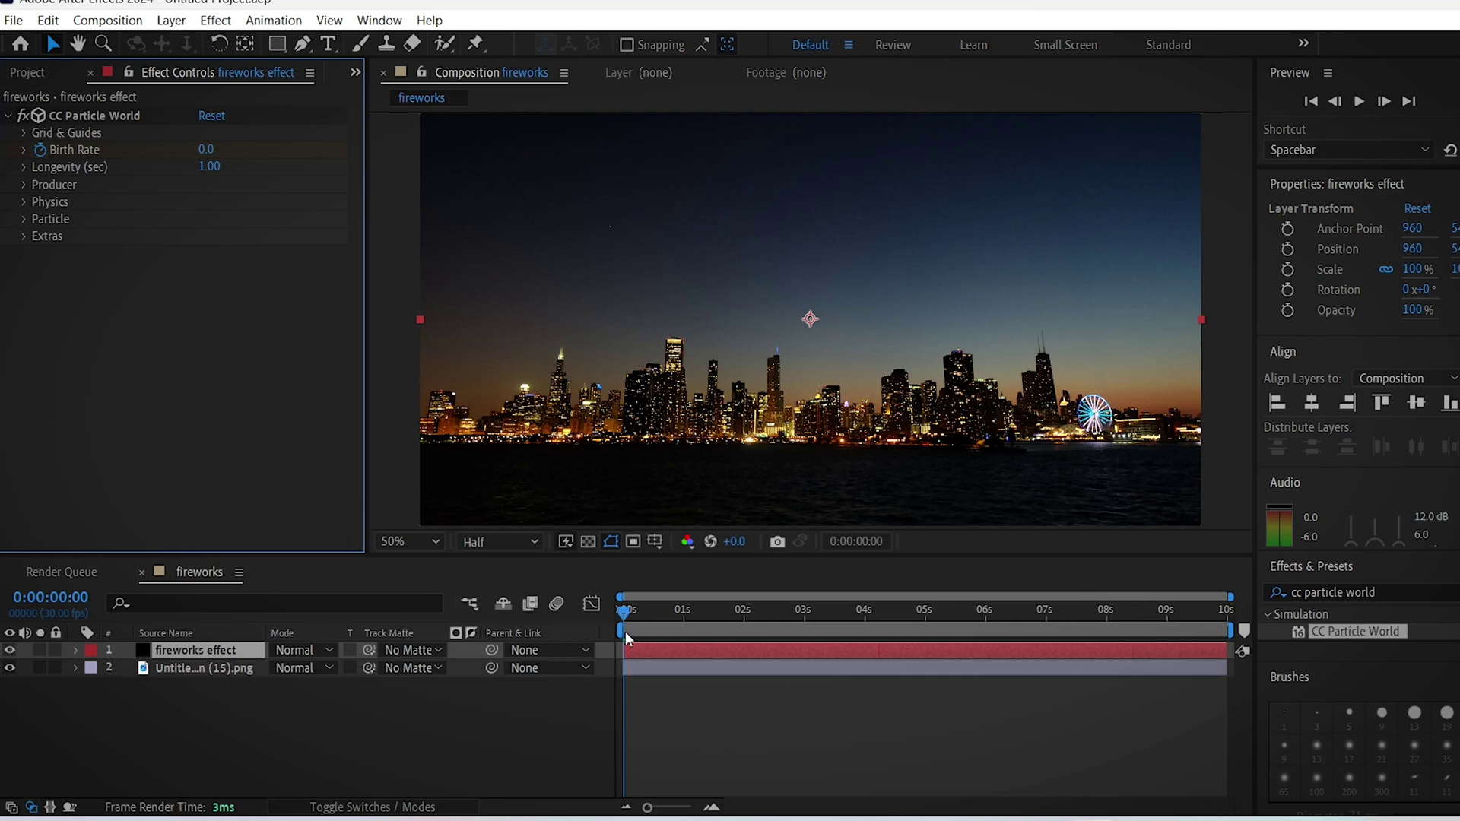
pyautogui.moveTo(629, 613); pyautogui.dragTo(647, 613)
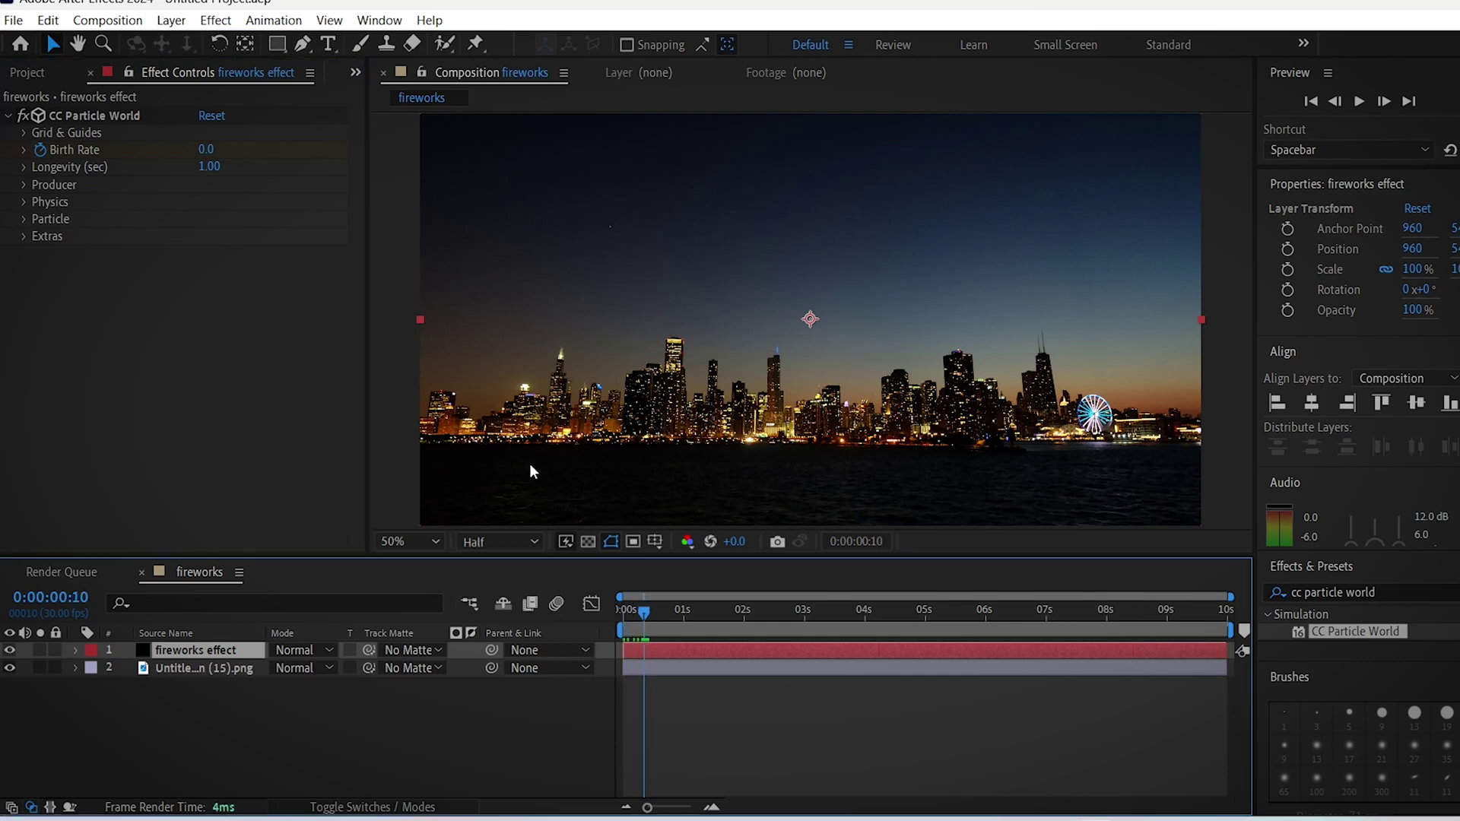
pyautogui.click(205, 149)
pyautogui.press('Return')
pyautogui.moveTo(643, 610); pyautogui.dragTo(654, 610)
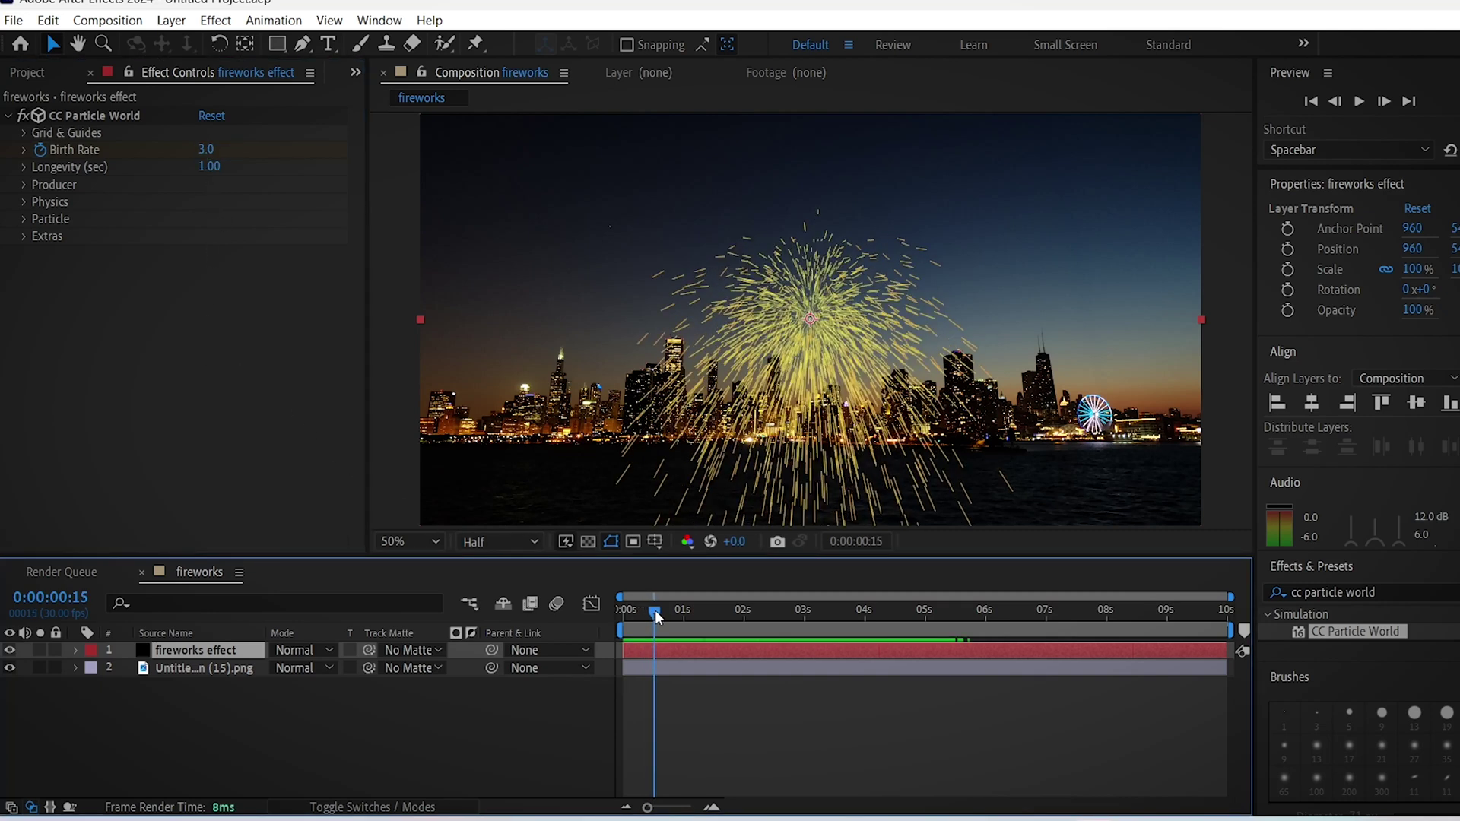
pyautogui.click(207, 149)
pyautogui.write('0')
pyautogui.press('Return')
# Play back the particle burst over the skyline from the start of the composition.
pyautogui.moveTo(650, 609); pyautogui.dragTo(589, 594)
pyautogui.press('space')
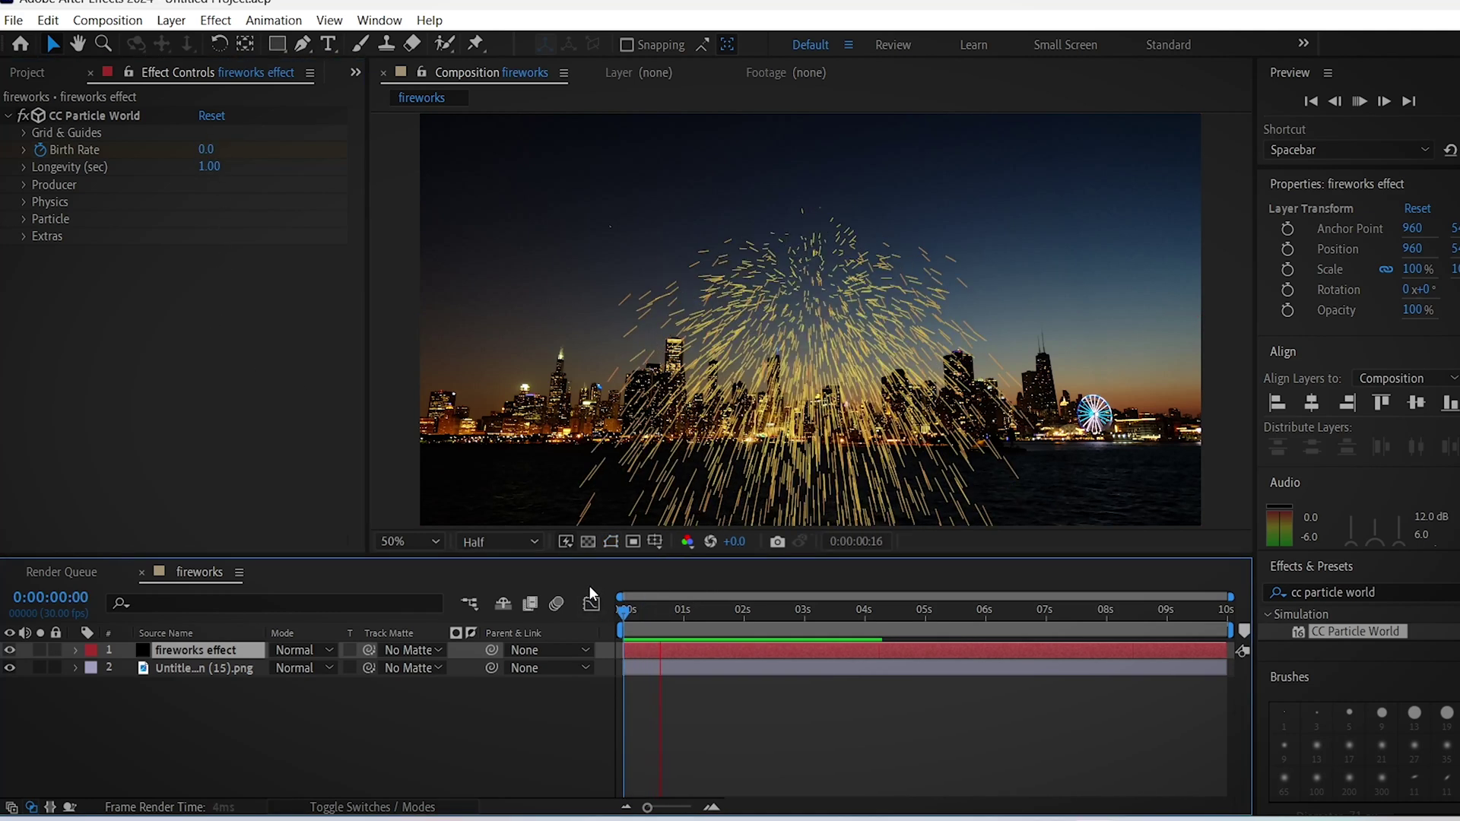
pyautogui.press('space')
pyautogui.moveTo(704, 609); pyautogui.dragTo(594, 609)
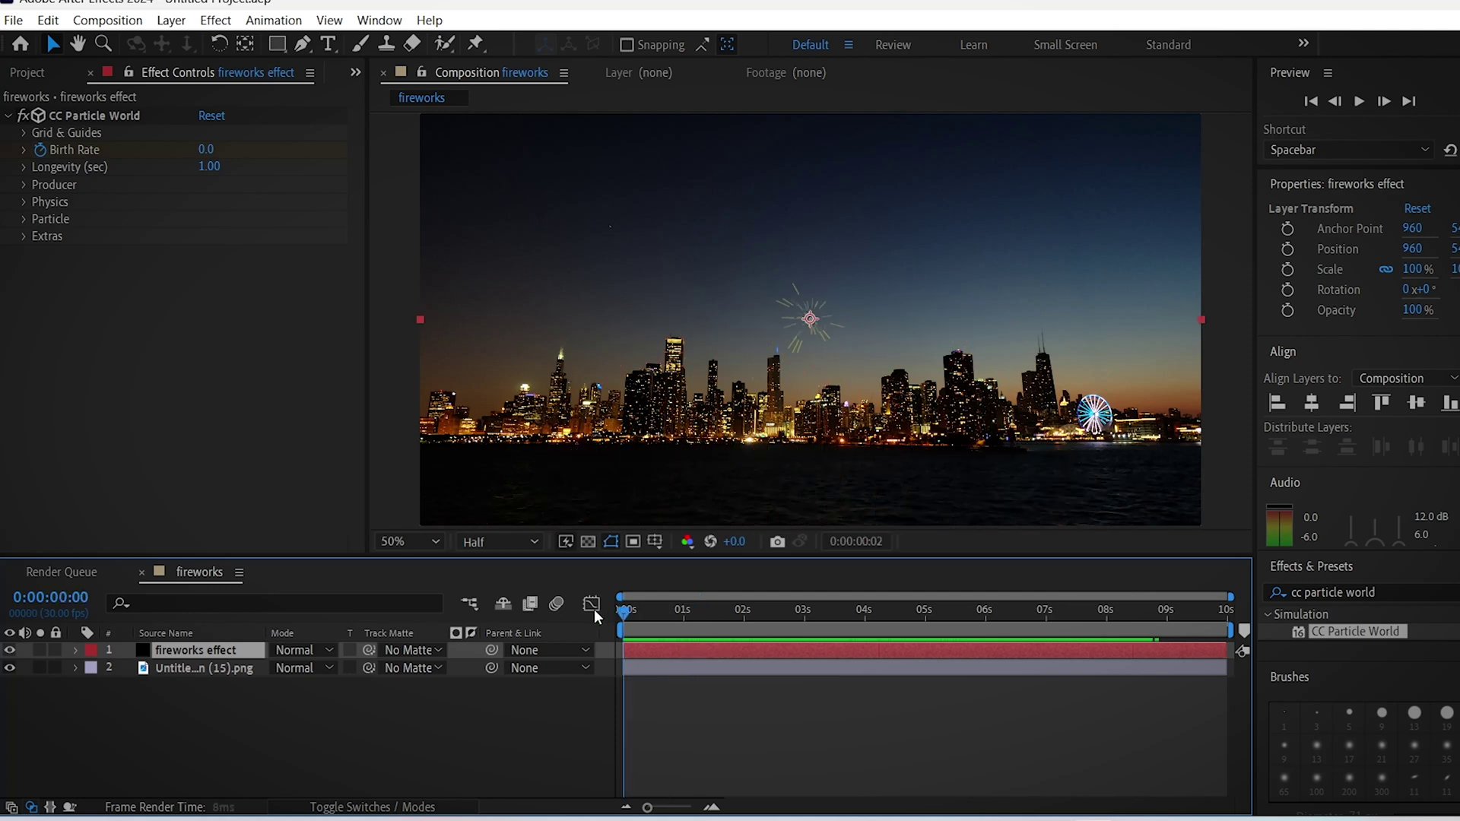
# Hide the skyline image layer, play the burst alone and return to the first frame.
pyautogui.click(9, 668)
pyautogui.press('space')
pyautogui.press('space')
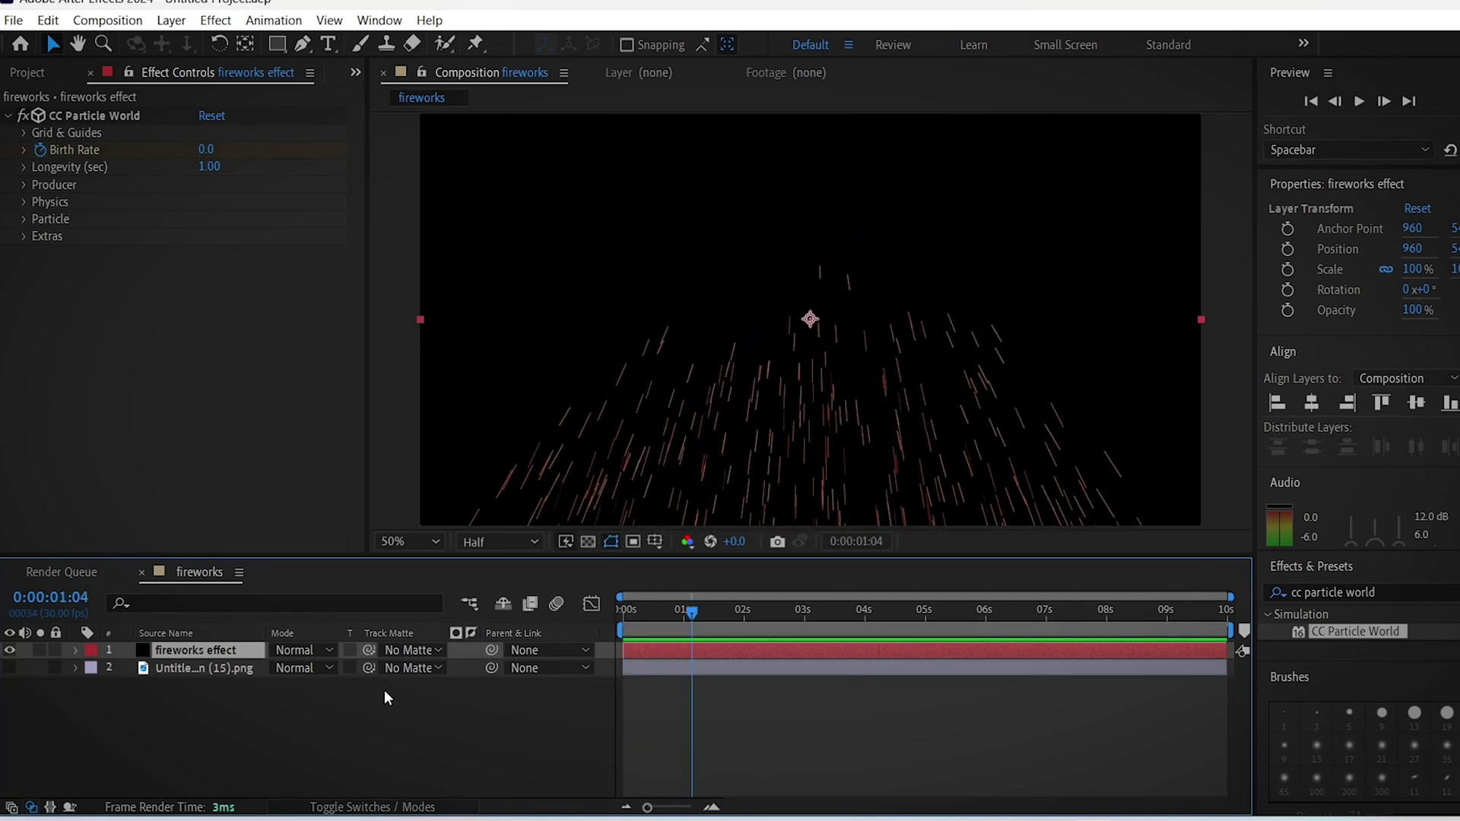
pyautogui.press('Home')
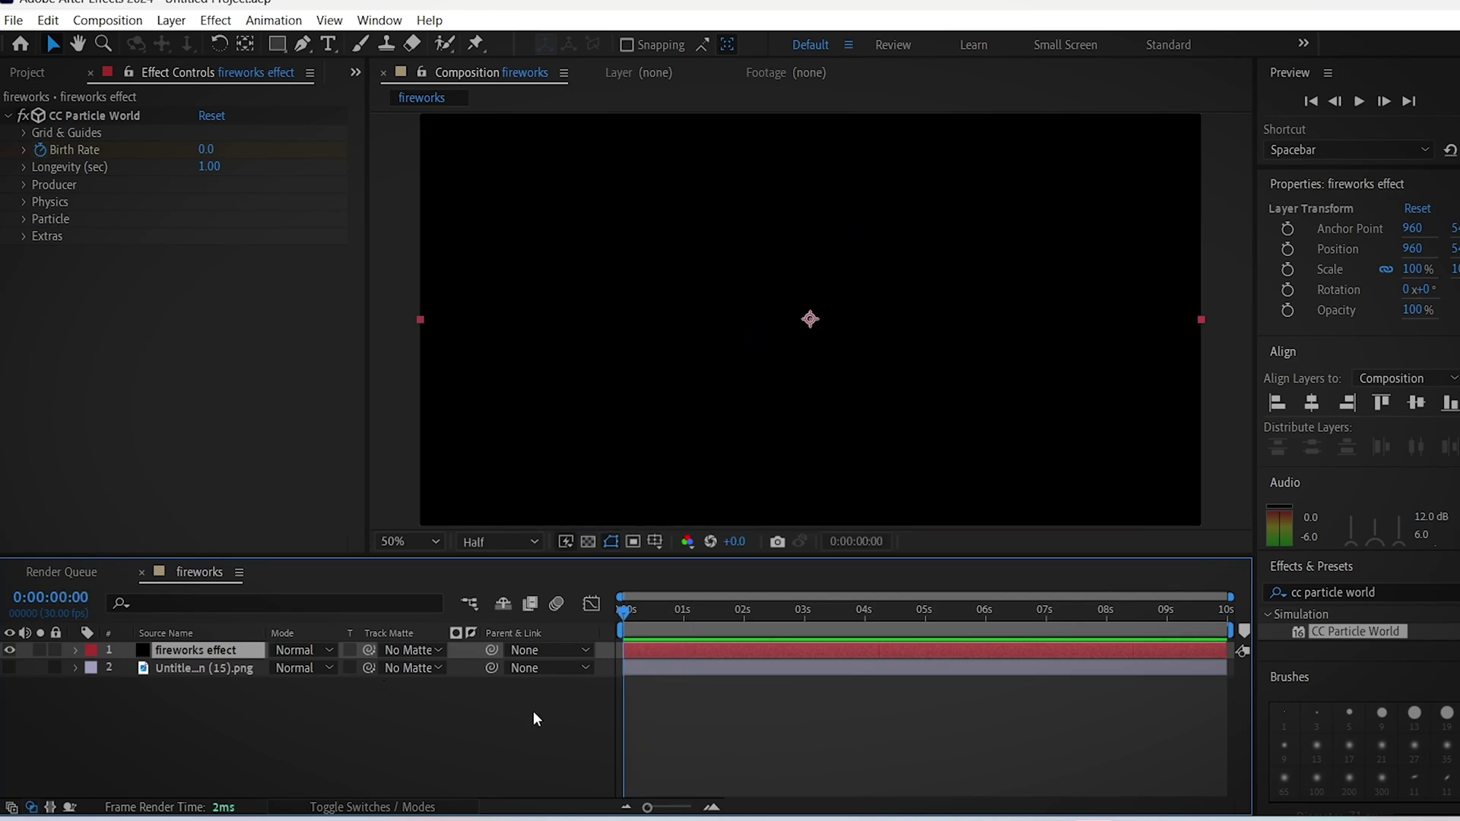
# Reveal the fireworks effect layer's Birth Rate keyframes, apply Easy Ease to all three and preview the animation.
pyautogui.press('u')
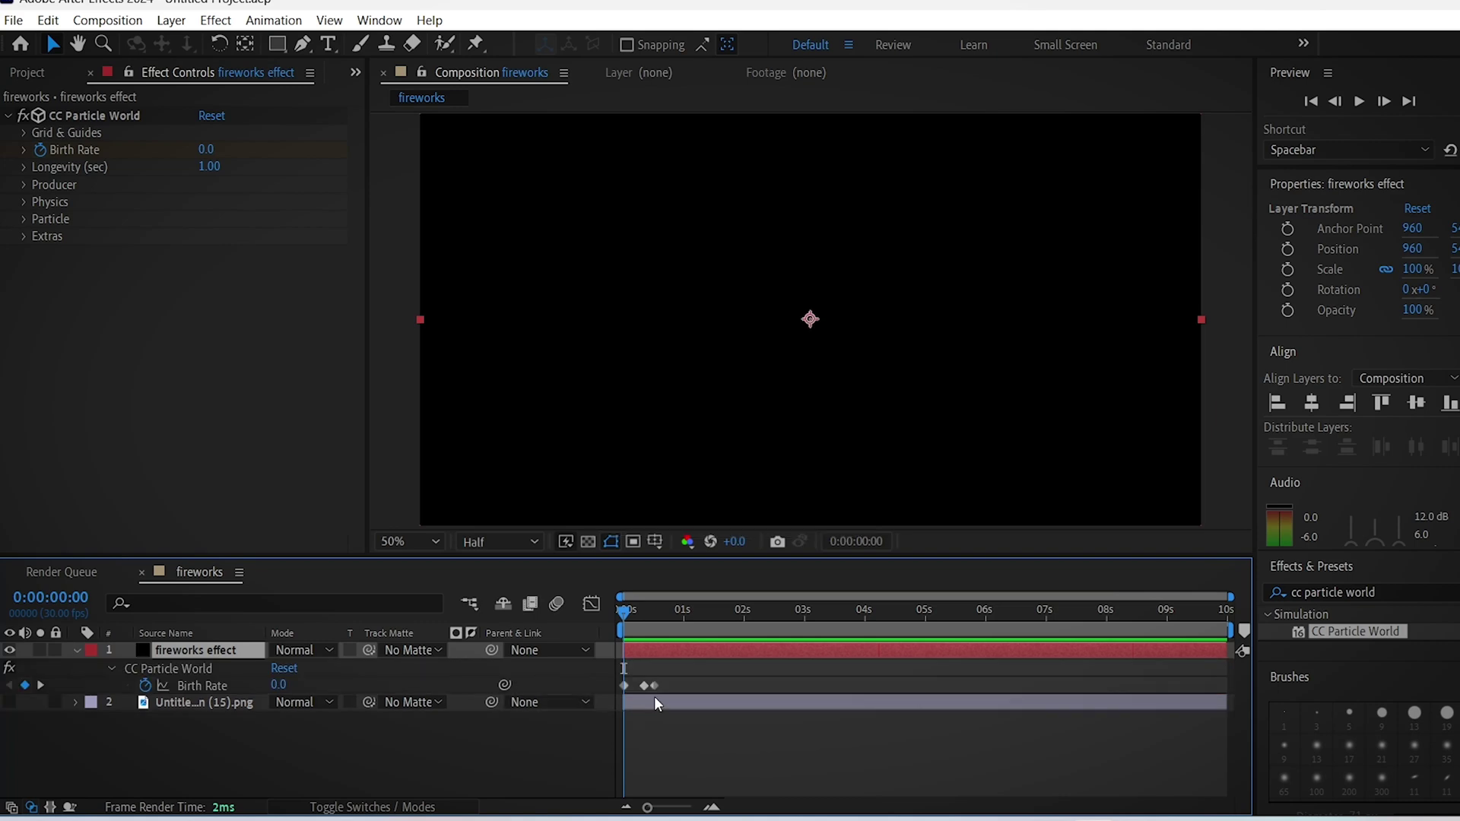
pyautogui.moveTo(605, 691); pyautogui.dragTo(662, 679)
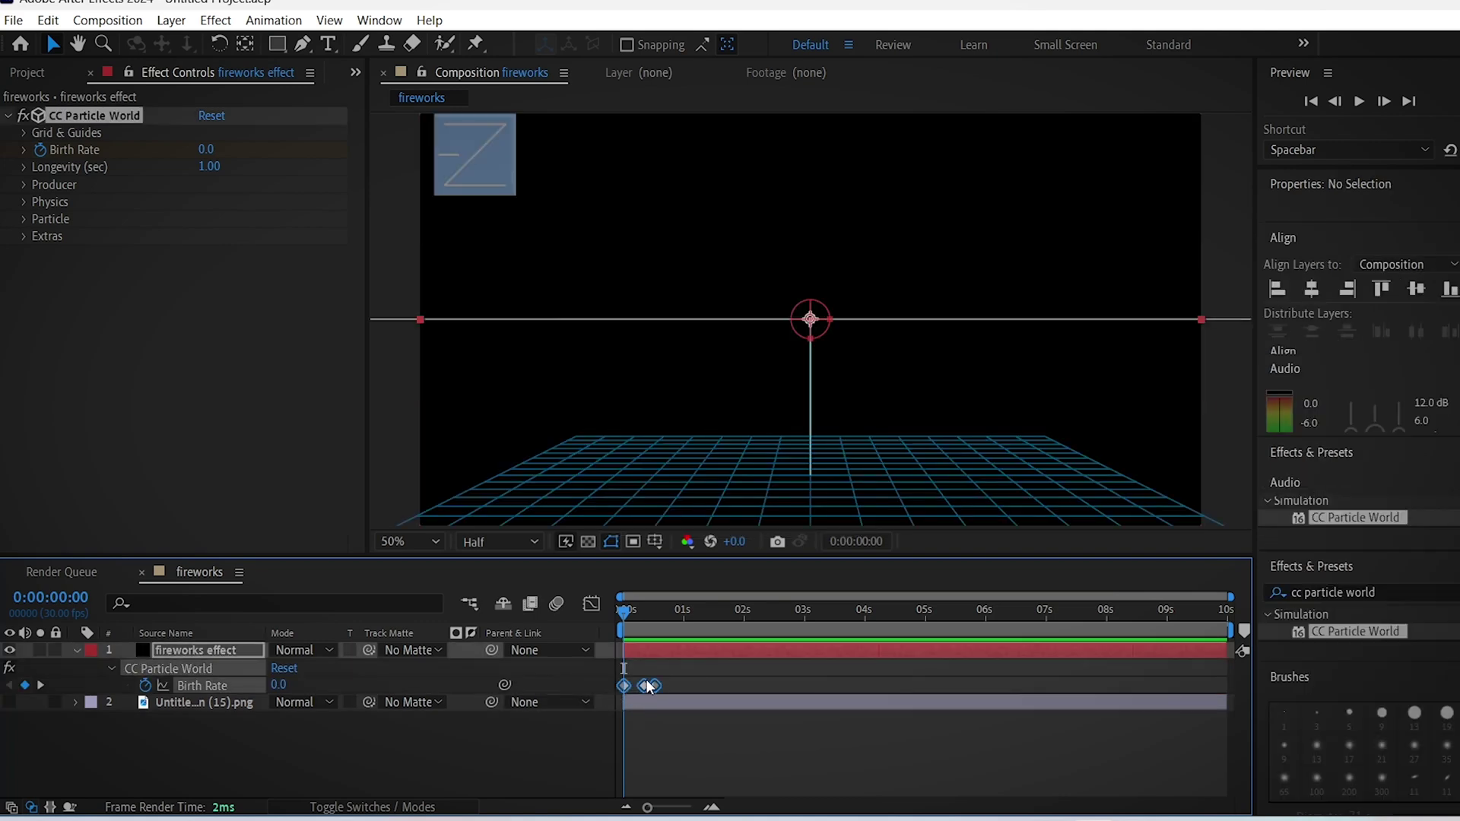
pyautogui.rightClick(653, 684)
pyautogui.moveTo(701, 672)
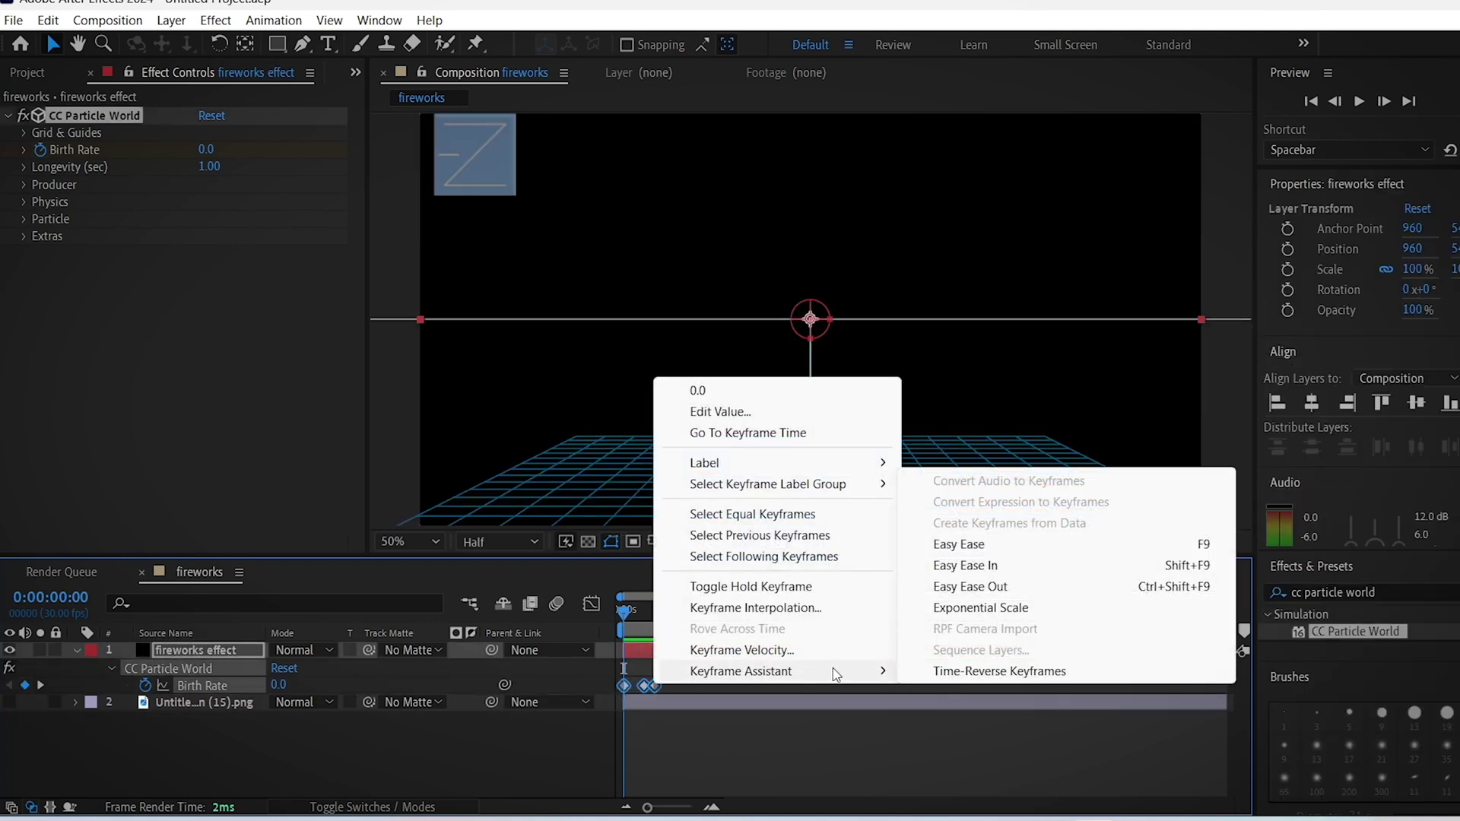
pyautogui.click(993, 545)
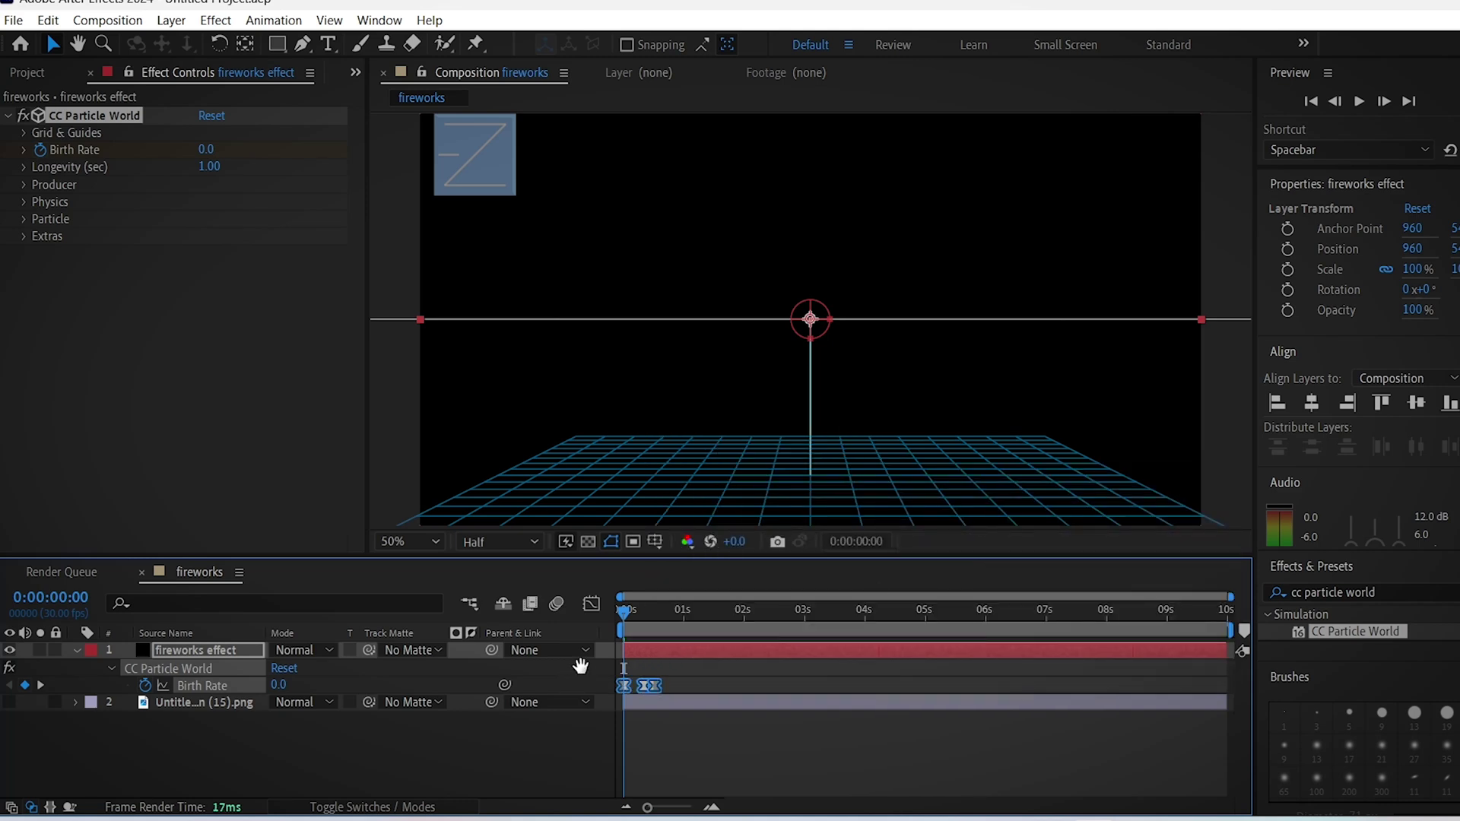
pyautogui.press('space')
pyautogui.press('space')
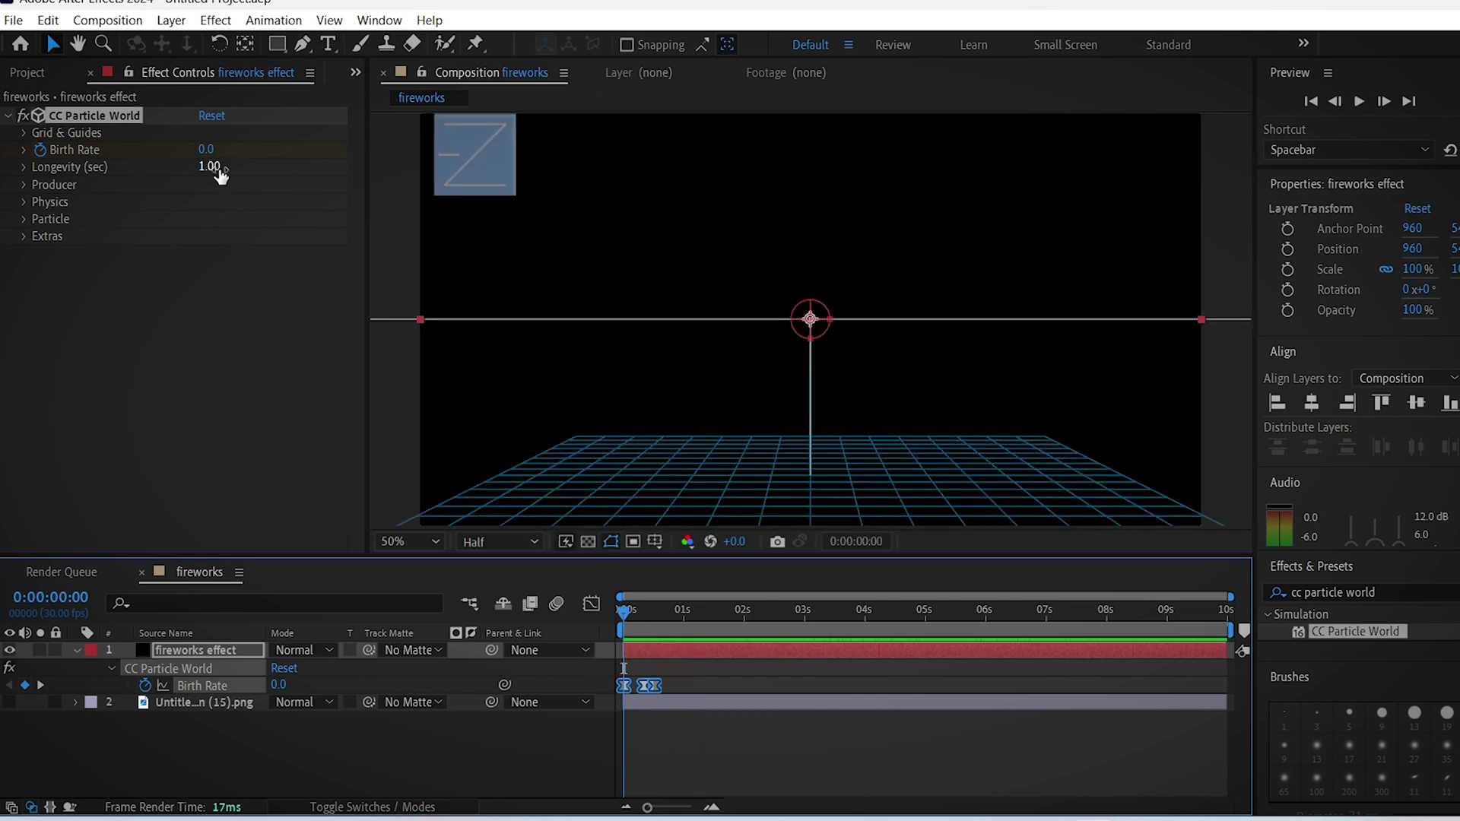
# Set the particles' Longevity to 1.5 seconds.
pyautogui.click(209, 166)
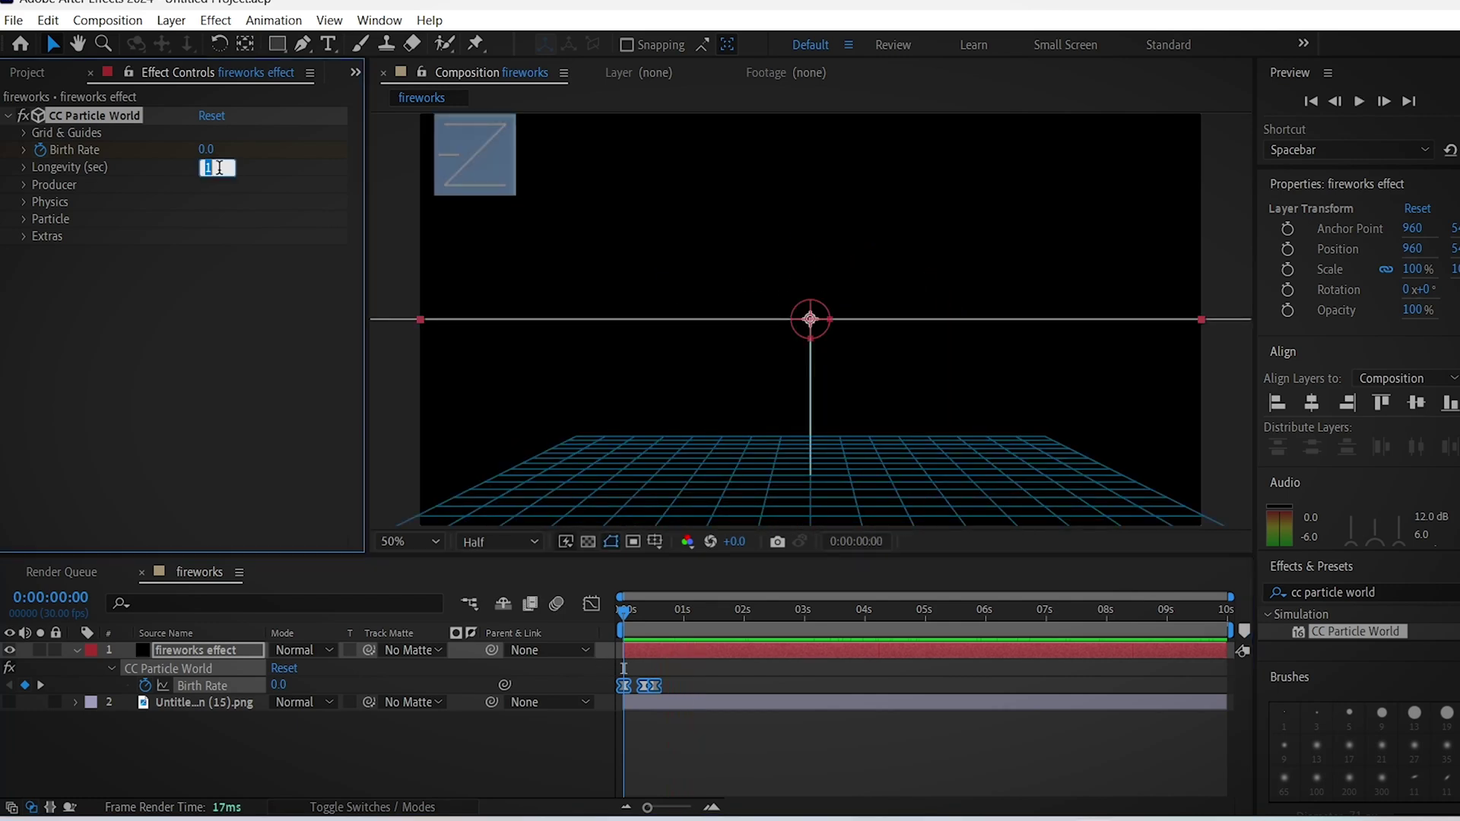
pyautogui.write('1.5')
pyautogui.press('Return')
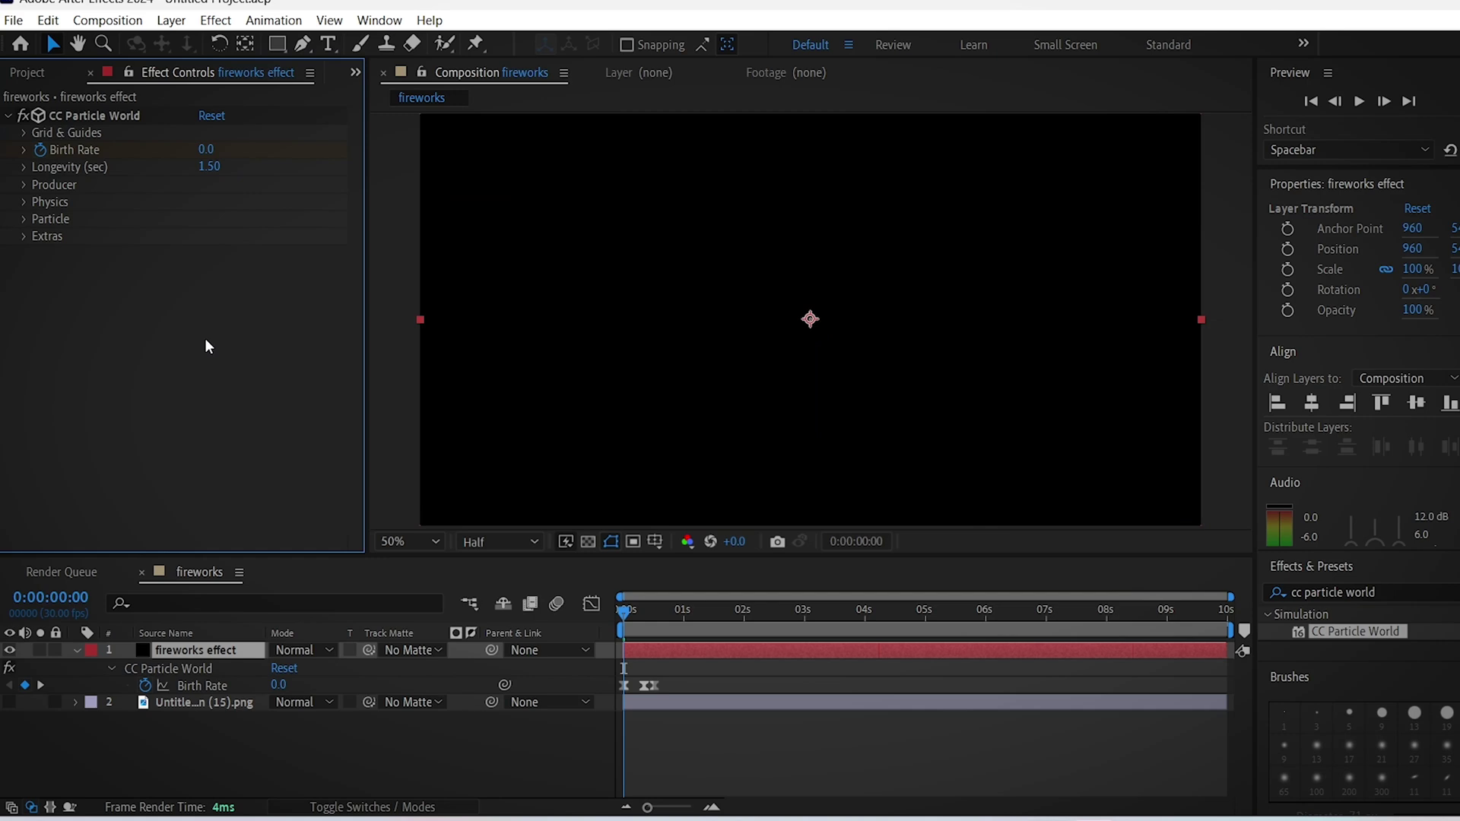
# In the Physics settings, choose the Explosive animation and set Velocity to 0.7.
pyautogui.click(26, 201)
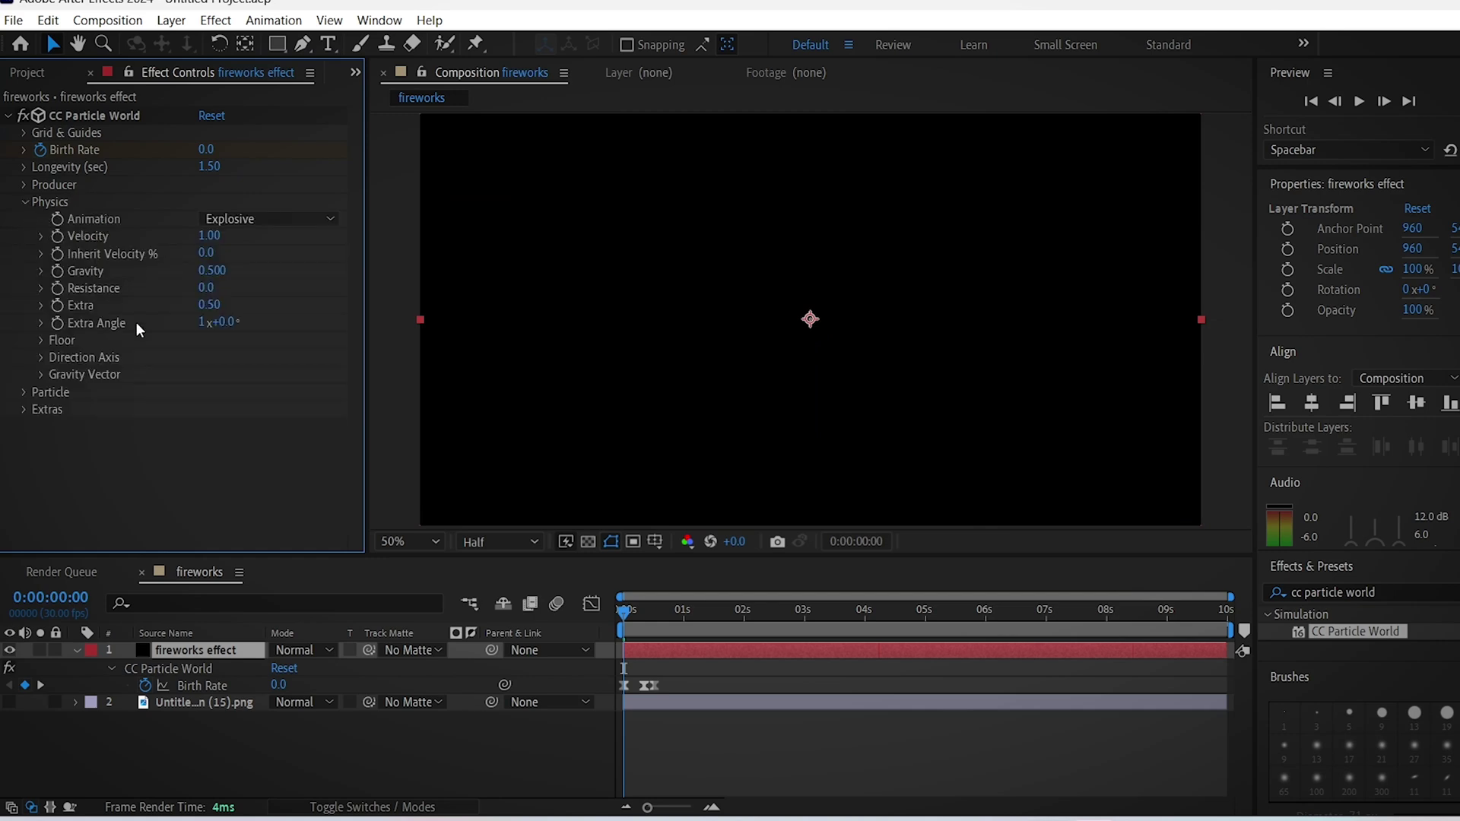
pyautogui.click(301, 221)
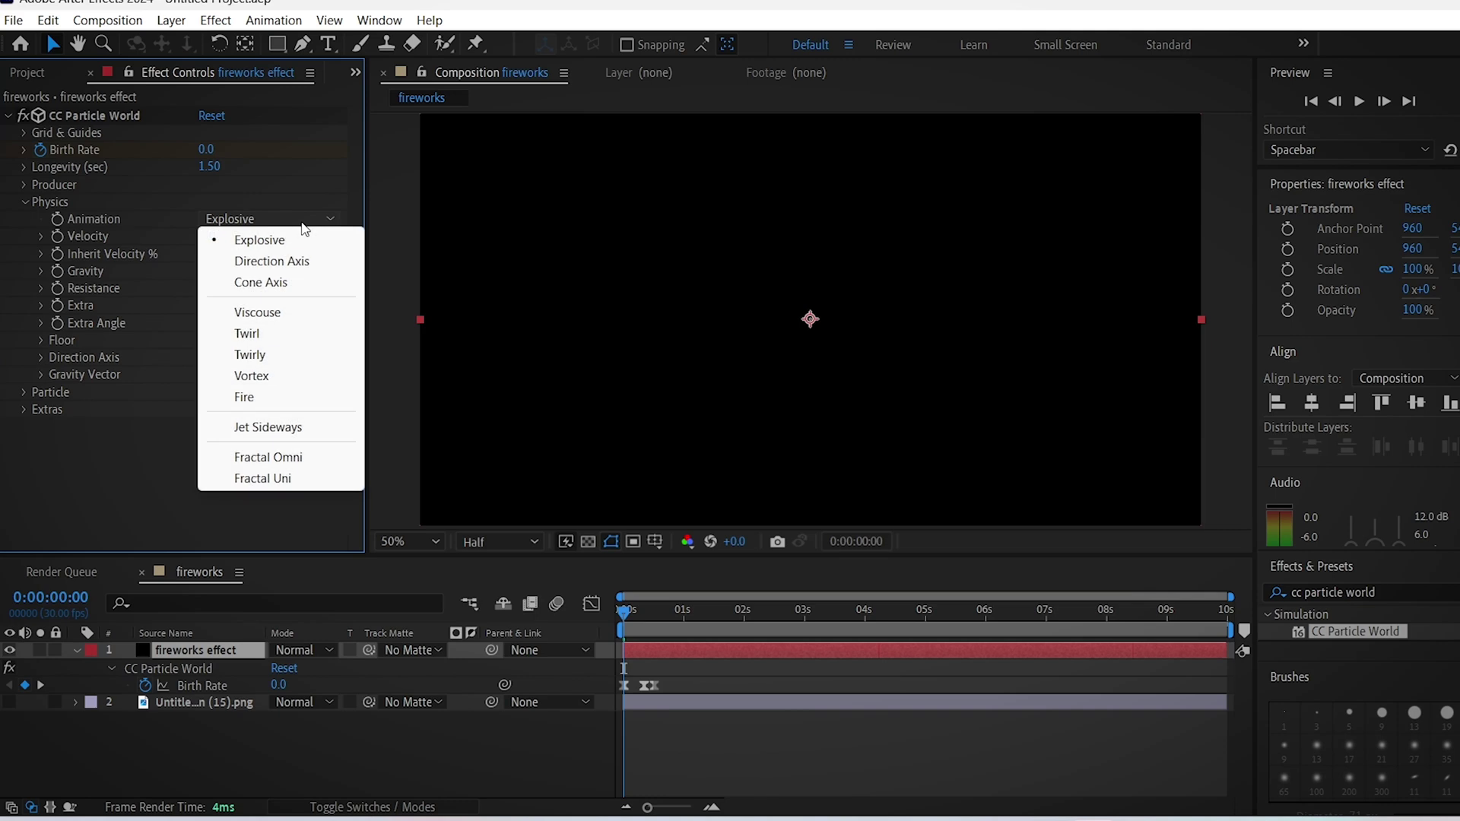
pyautogui.click(259, 239)
pyautogui.click(217, 237)
pyautogui.write('0')
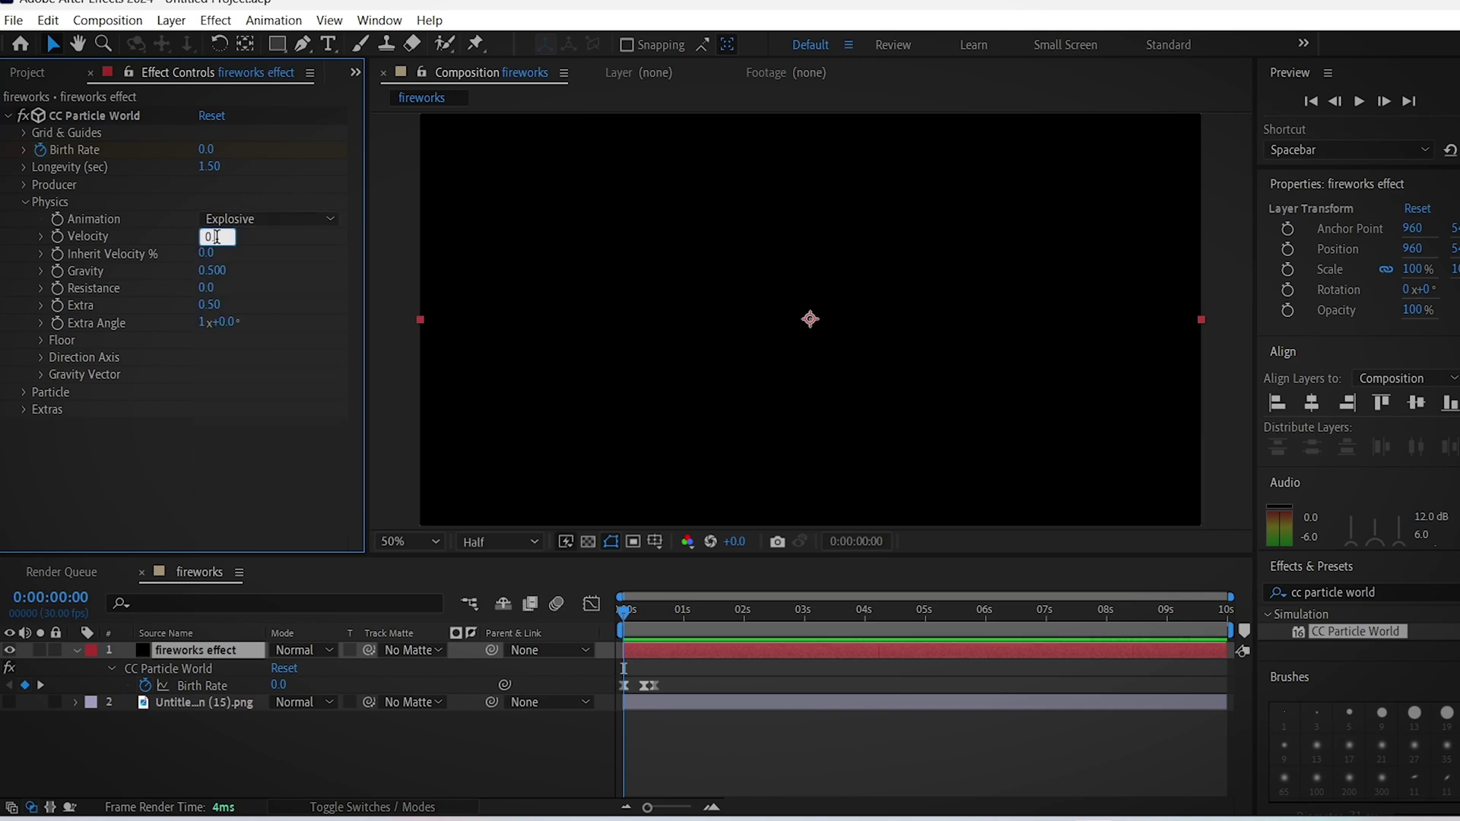
pyautogui.write('.7')
pyautogui.press('Return')
# Set the particle physics Gravity to 0.2 and Resistance to 1, and preview the burst.
pyautogui.click(215, 271)
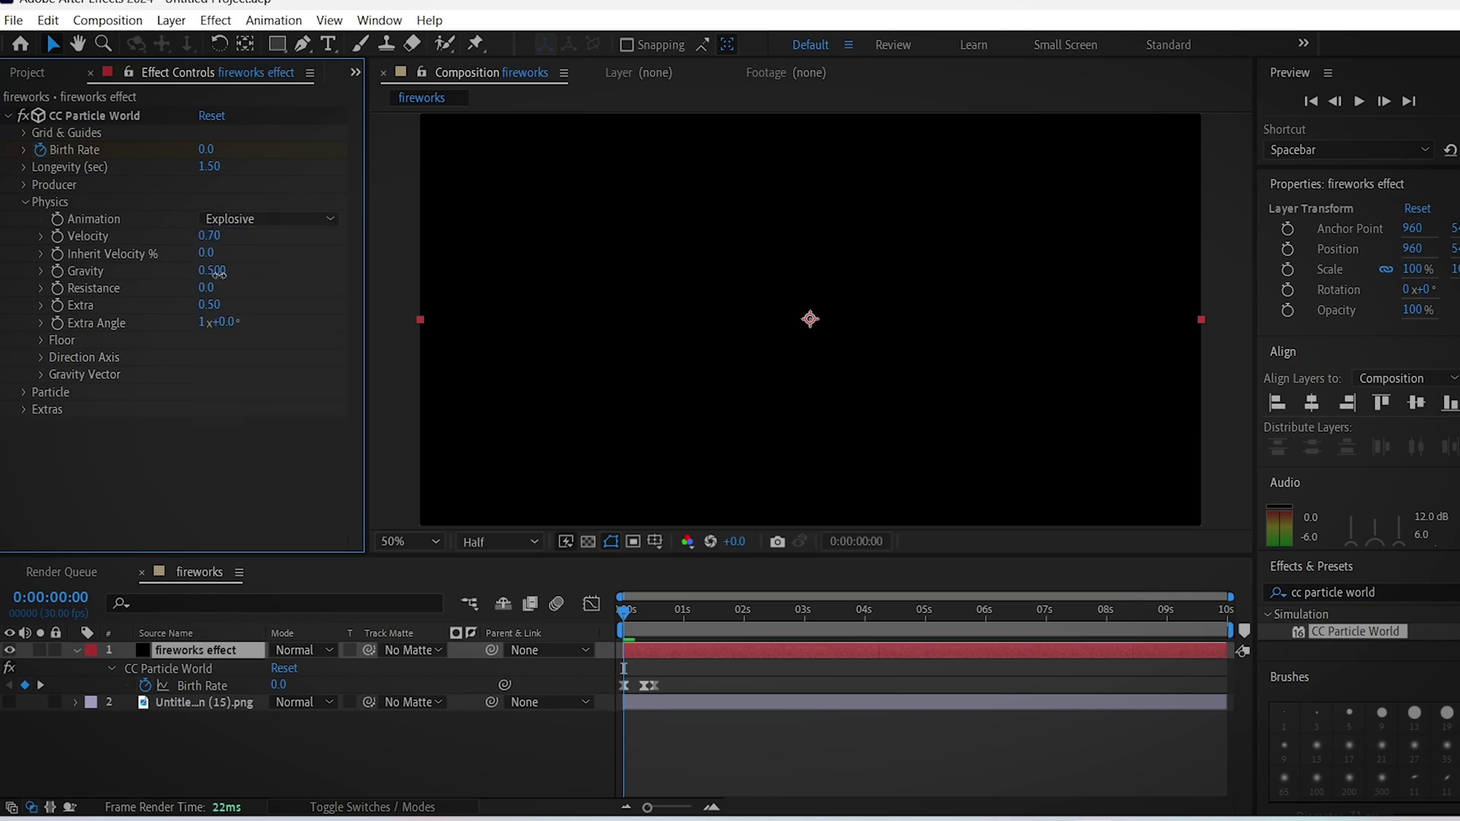
pyautogui.write('0.2')
pyautogui.press('Return')
pyautogui.click(206, 287)
pyautogui.write('1')
pyautogui.press('Return')
pyautogui.press('space')
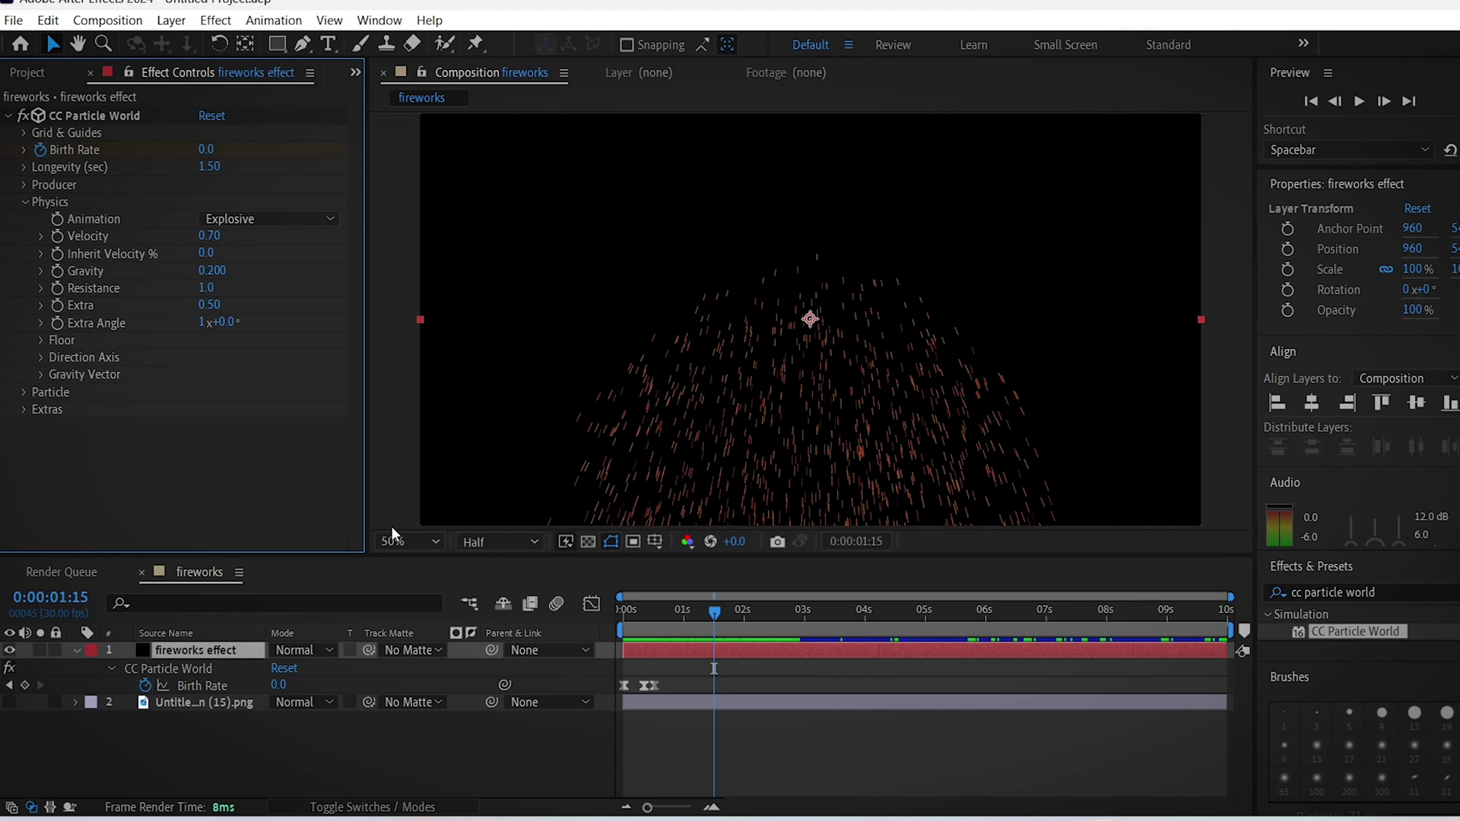
# Try Cube as the Particle Type, play back the burst and restore the Line type.
pyautogui.click(25, 202)
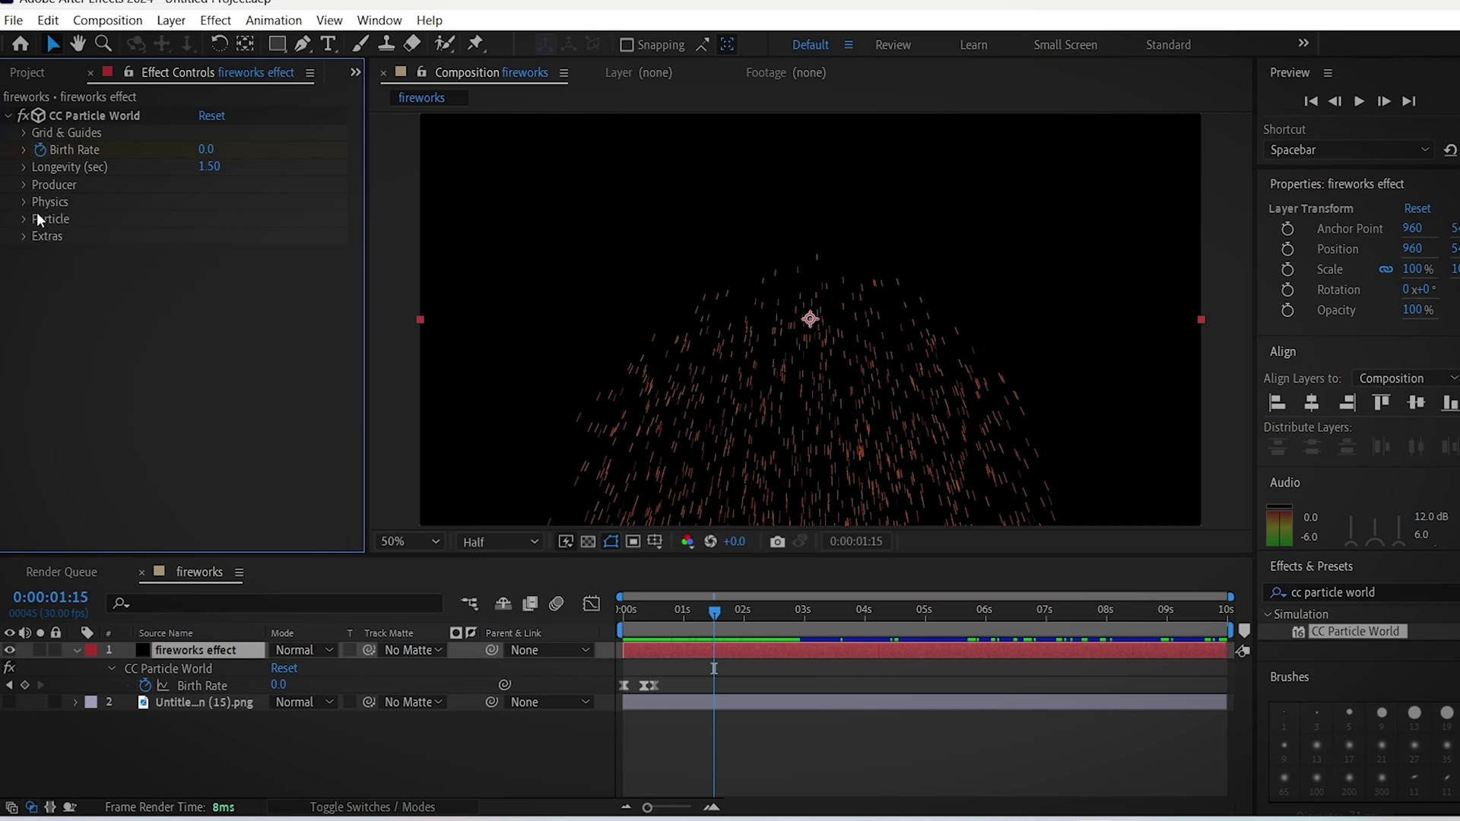
pyautogui.click(24, 220)
pyautogui.click(243, 236)
pyautogui.click(257, 256)
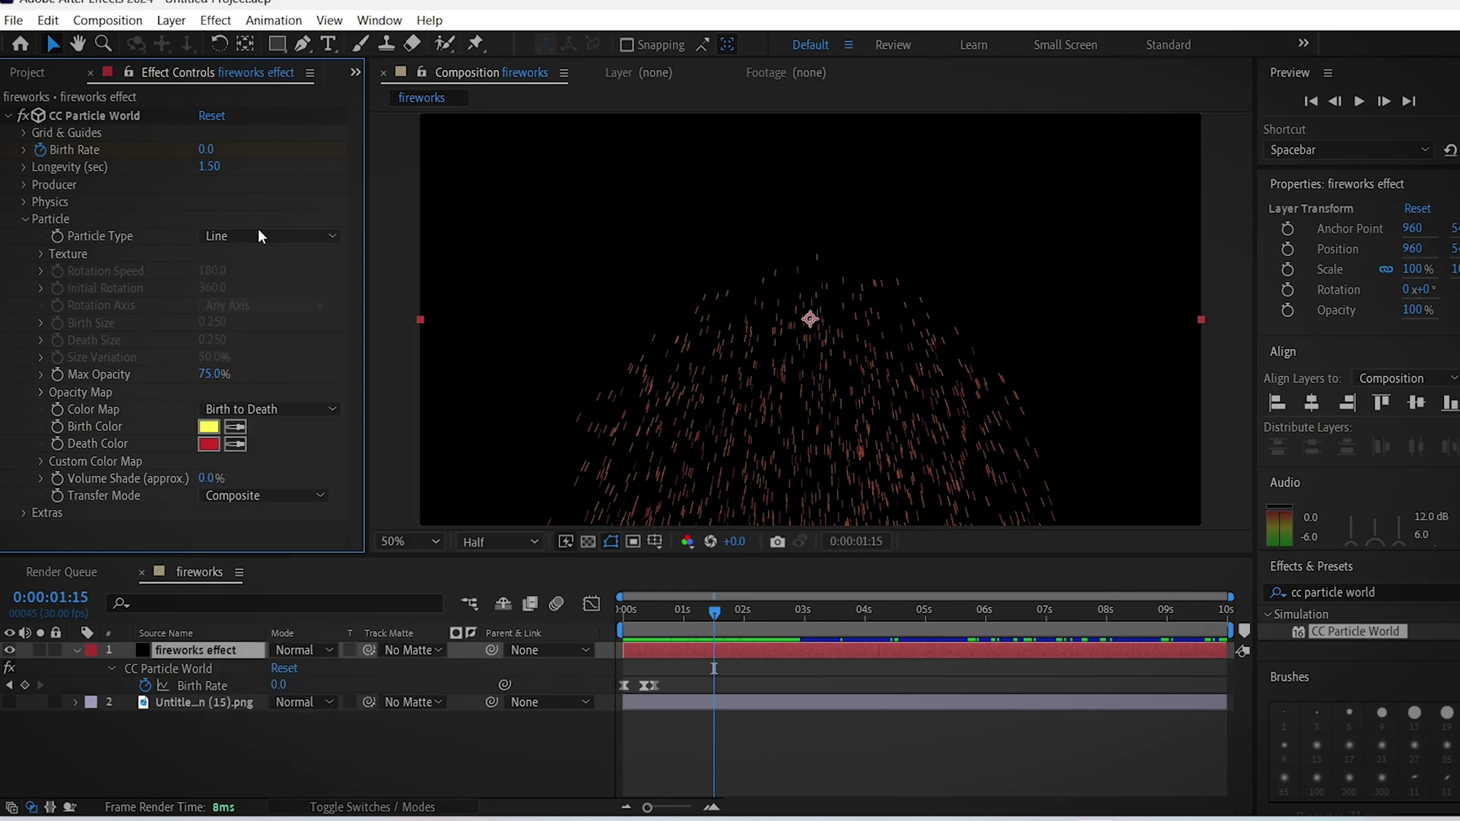
pyautogui.click(532, 631)
pyautogui.press('space')
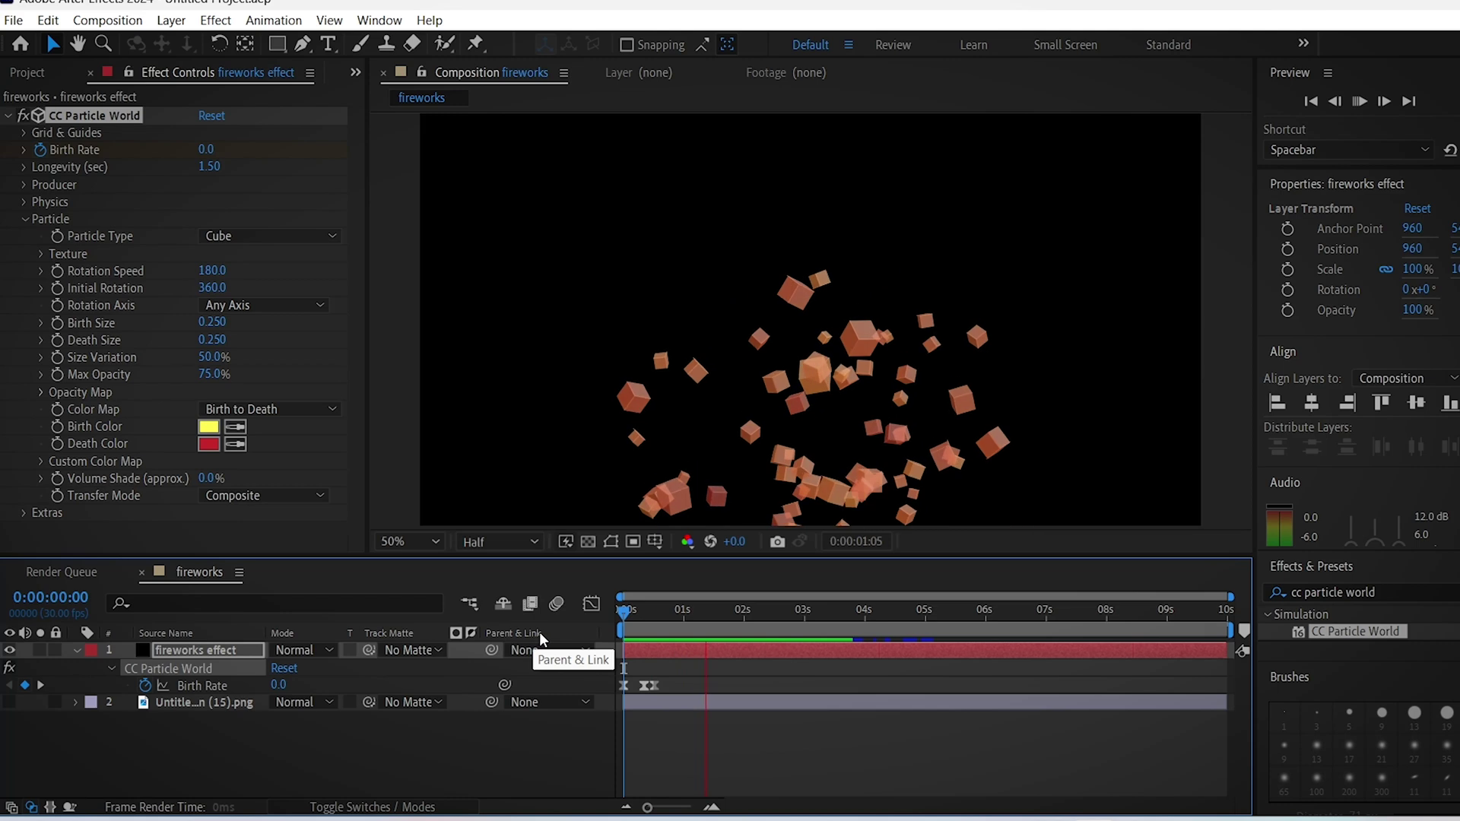
pyautogui.click(285, 235)
pyautogui.click(276, 252)
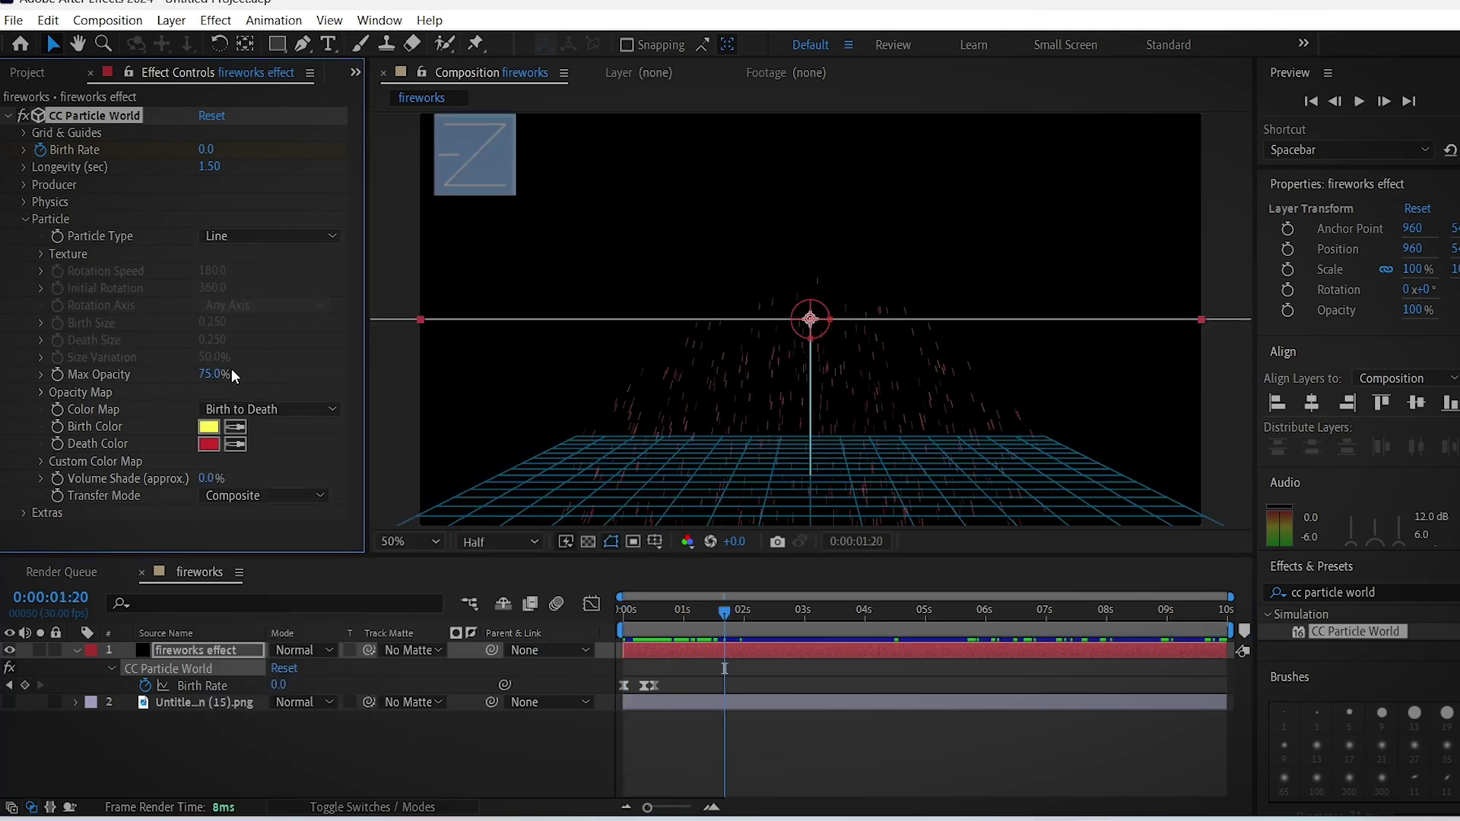
# Set the particles' Max Opacity to 30%.
pyautogui.click(208, 375)
pyautogui.write('30')
pyautogui.press('Return')
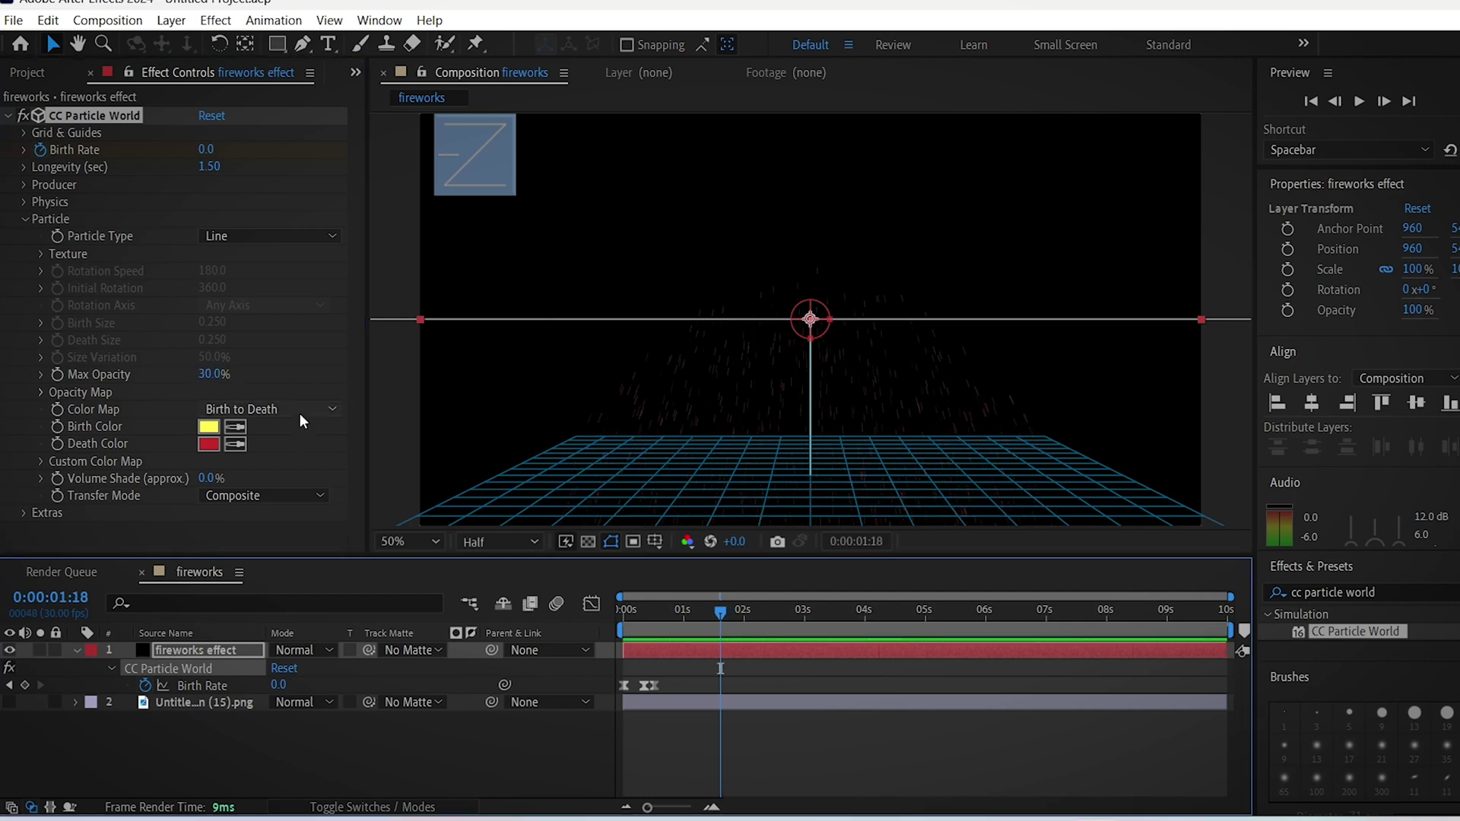
# Set the particles' Color Map to Custom, reveal the Custom Color Map colors and play the burst from the start.
pyautogui.click(307, 409)
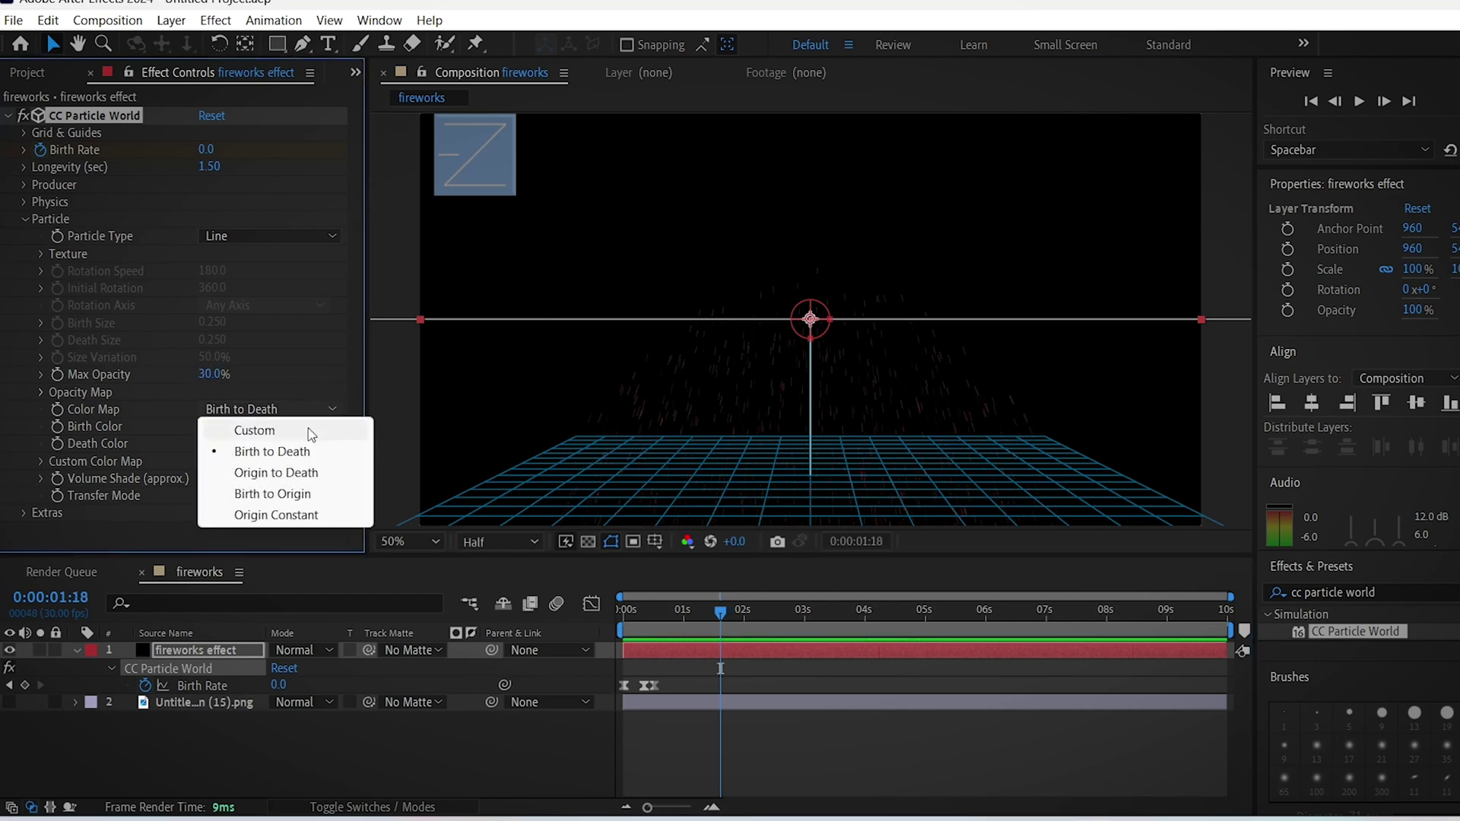
pyautogui.click(308, 427)
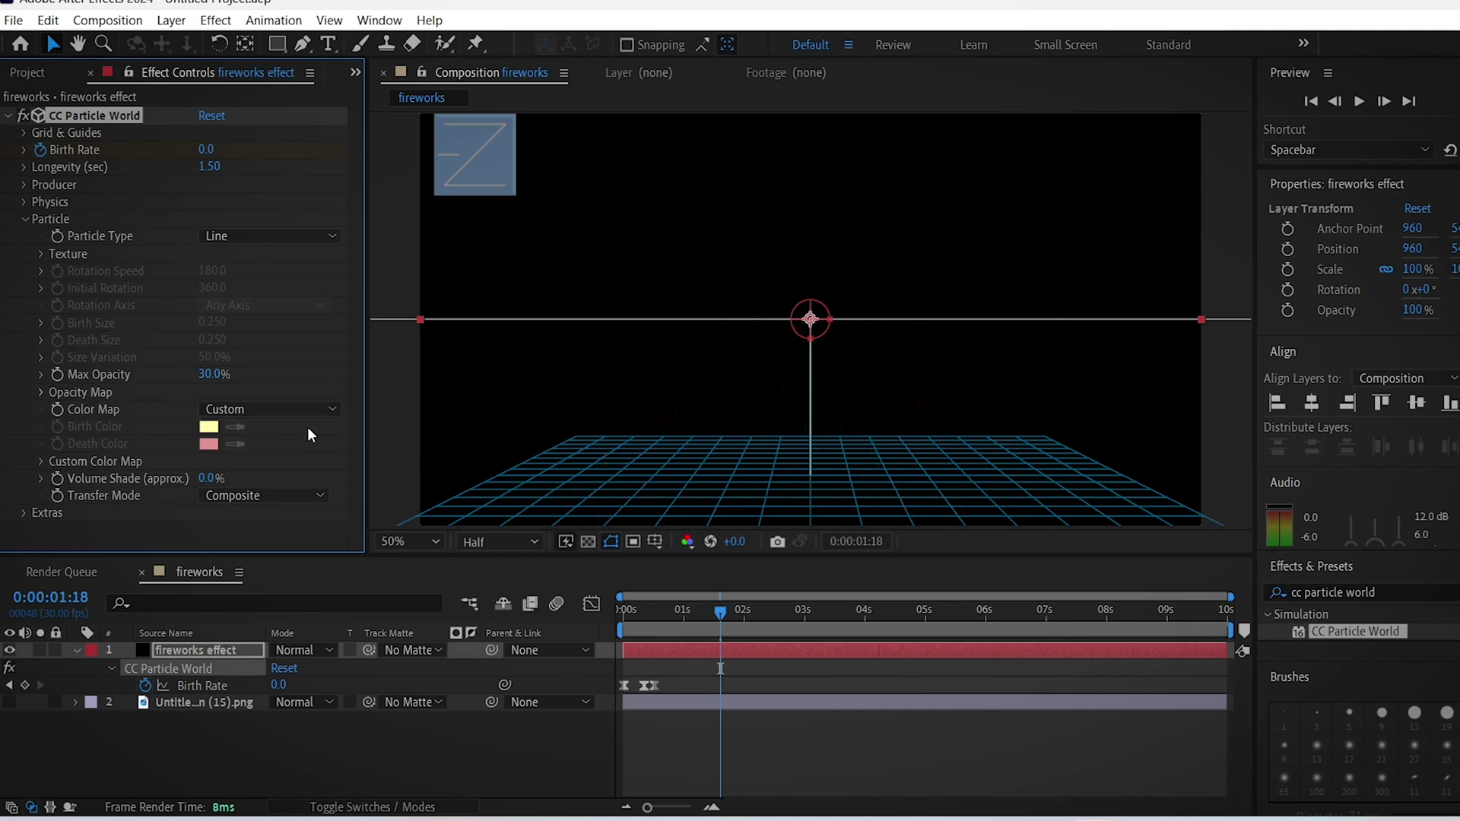
pyautogui.click(41, 460)
pyautogui.moveTo(358, 398); pyautogui.dragTo(358, 491)
pyautogui.click(626, 609)
pyautogui.press('space')
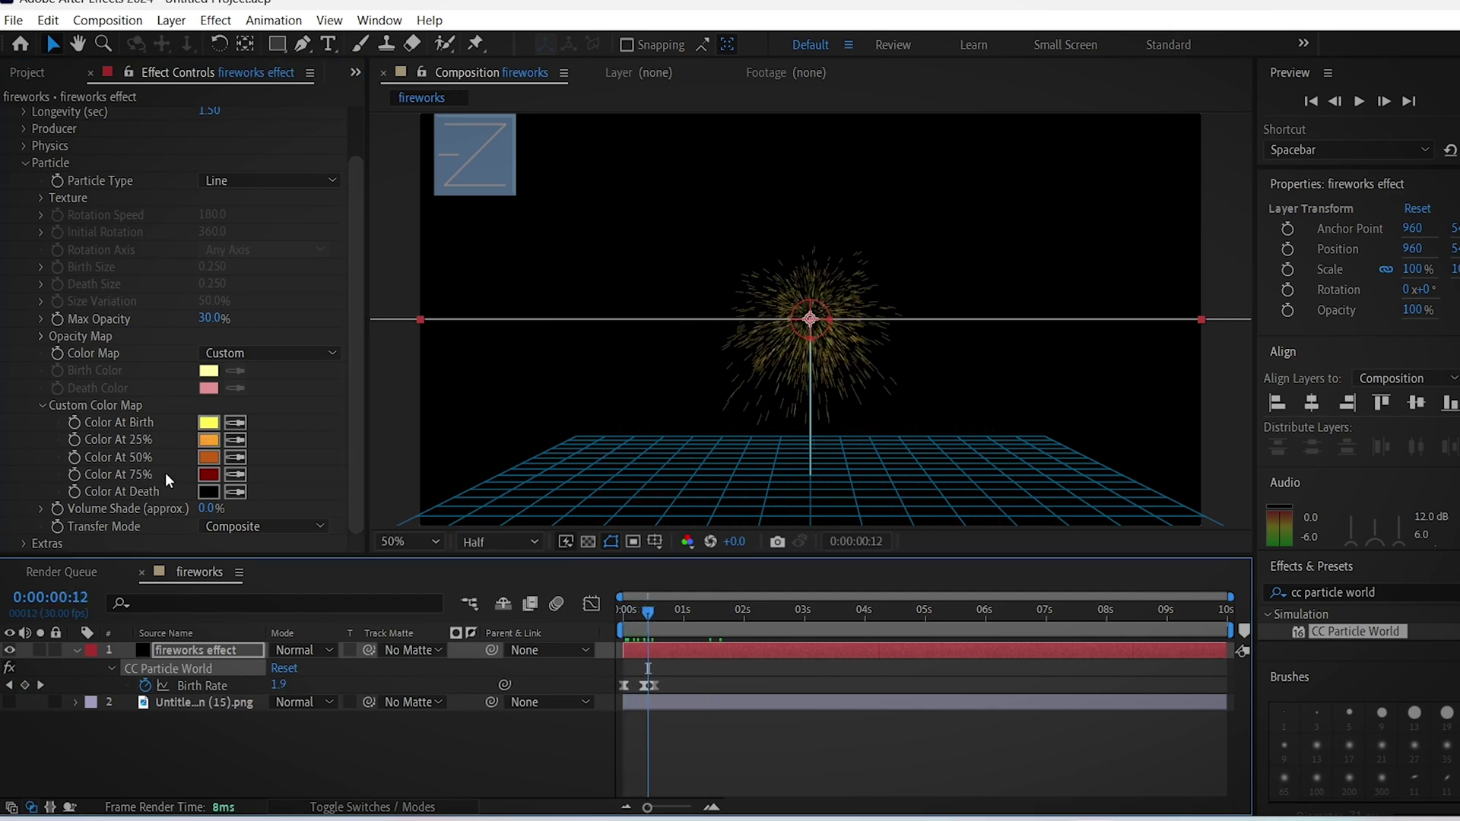
# Recolor the Custom Color Map from pink FF50DF at birth through magenta shades to dark red at death.
pyautogui.click(207, 424)
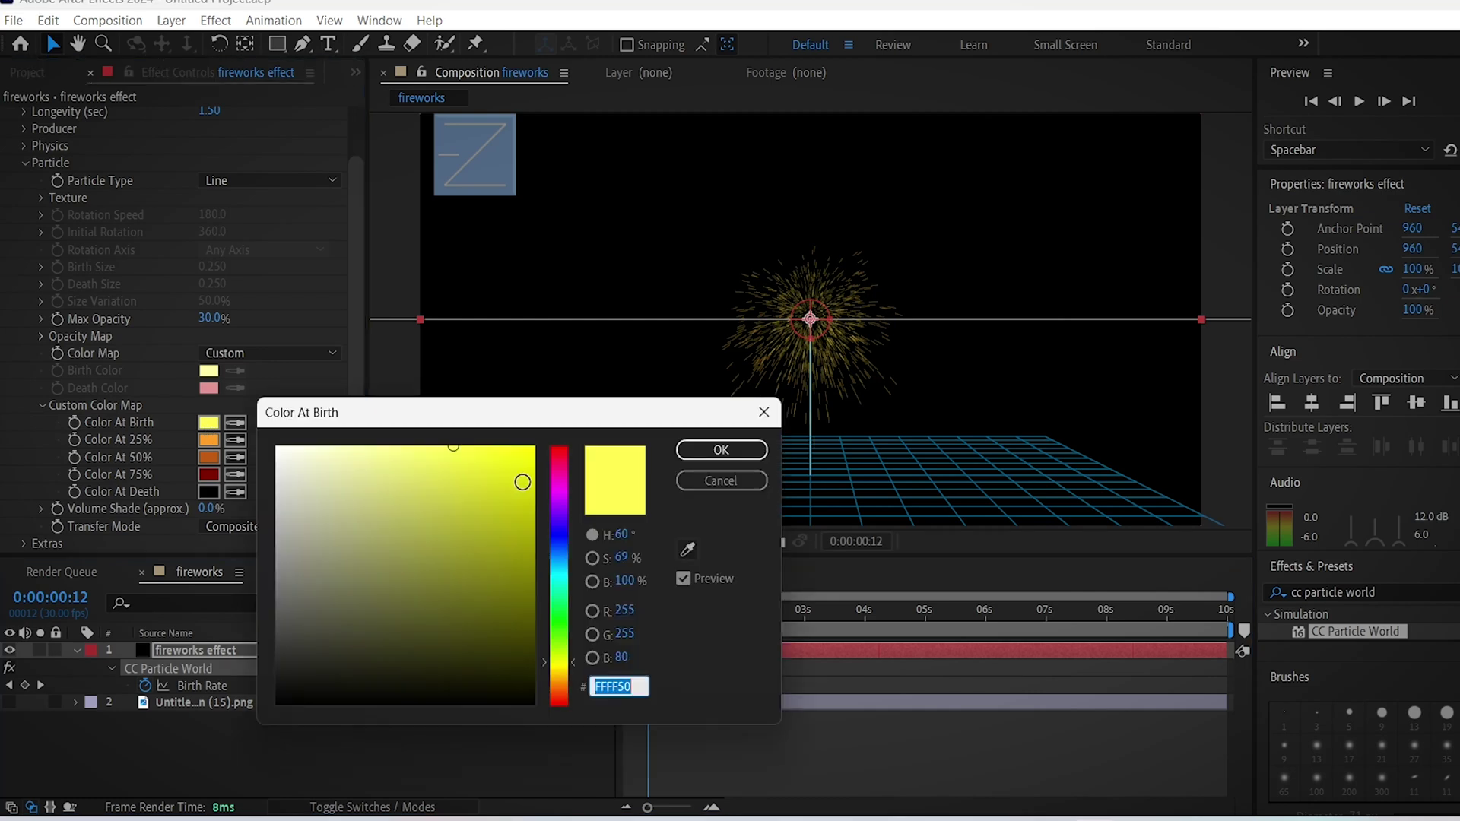
pyautogui.moveTo(559, 473); pyautogui.dragTo(568, 477)
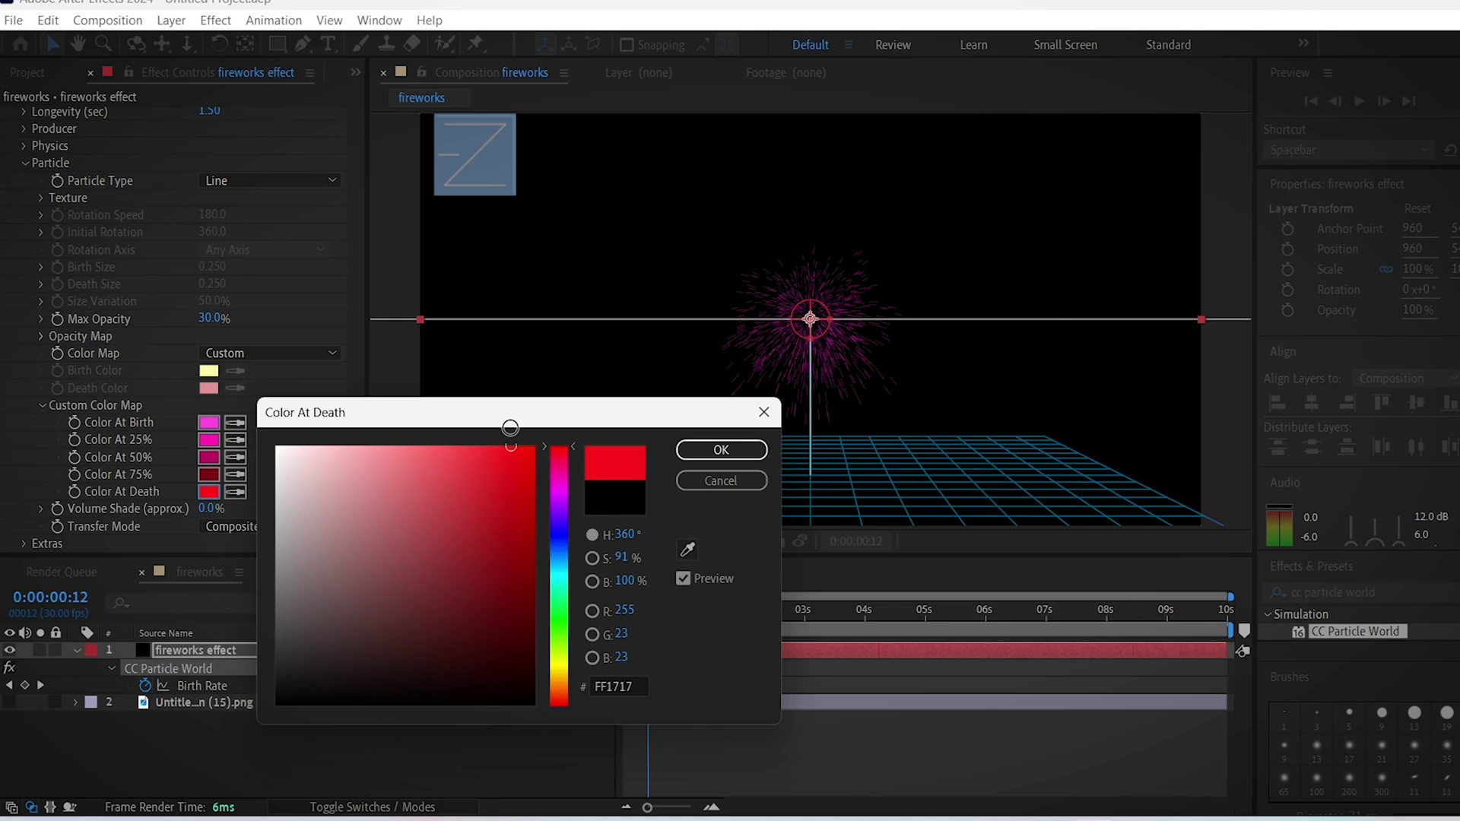
pyautogui.moveTo(511, 446); pyautogui.dragTo(566, 604)
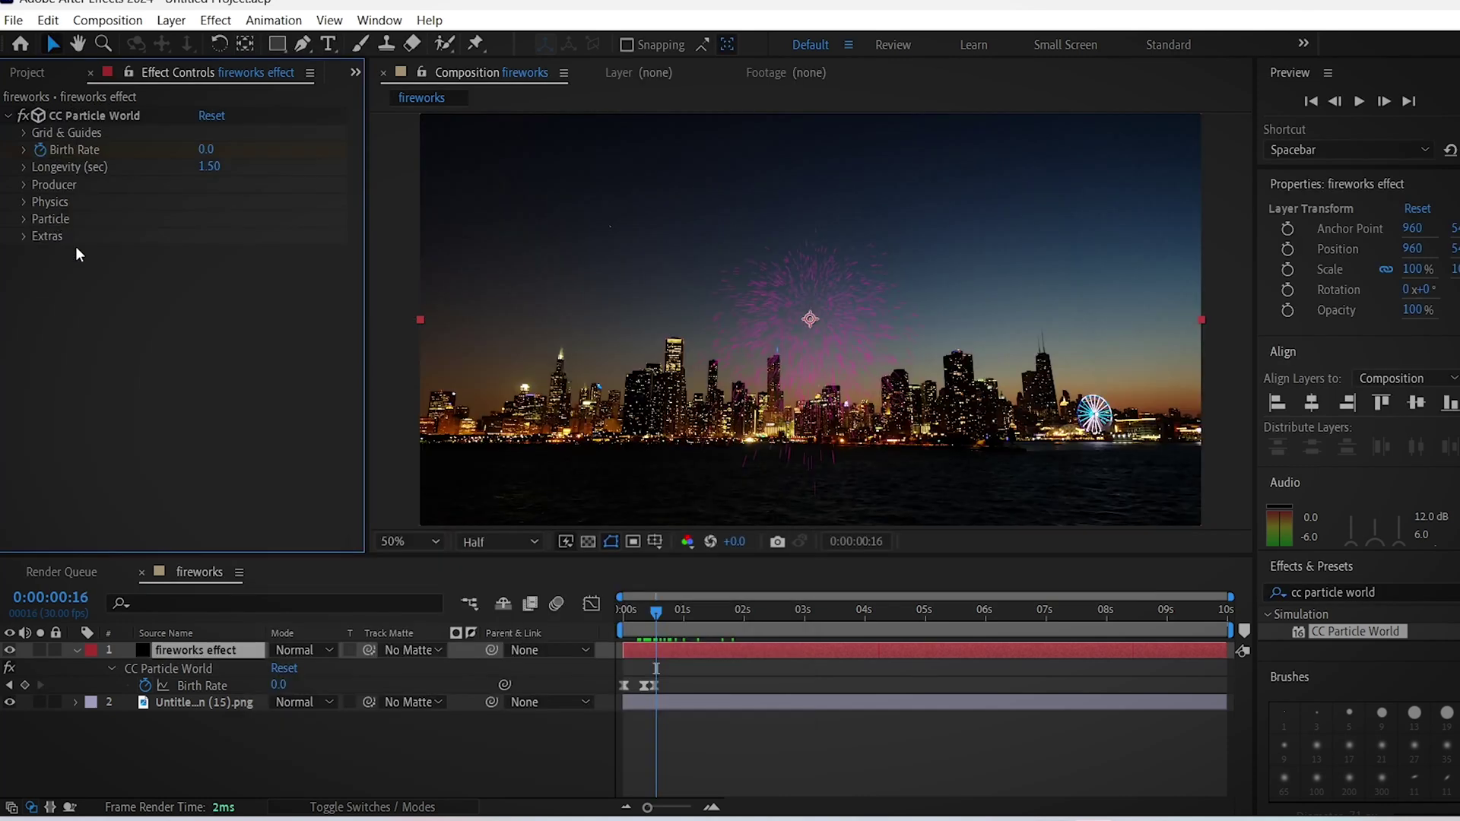
# With the burst shown at frame 10, set the Producer's Position Z to 3.
pyautogui.click(617, 608)
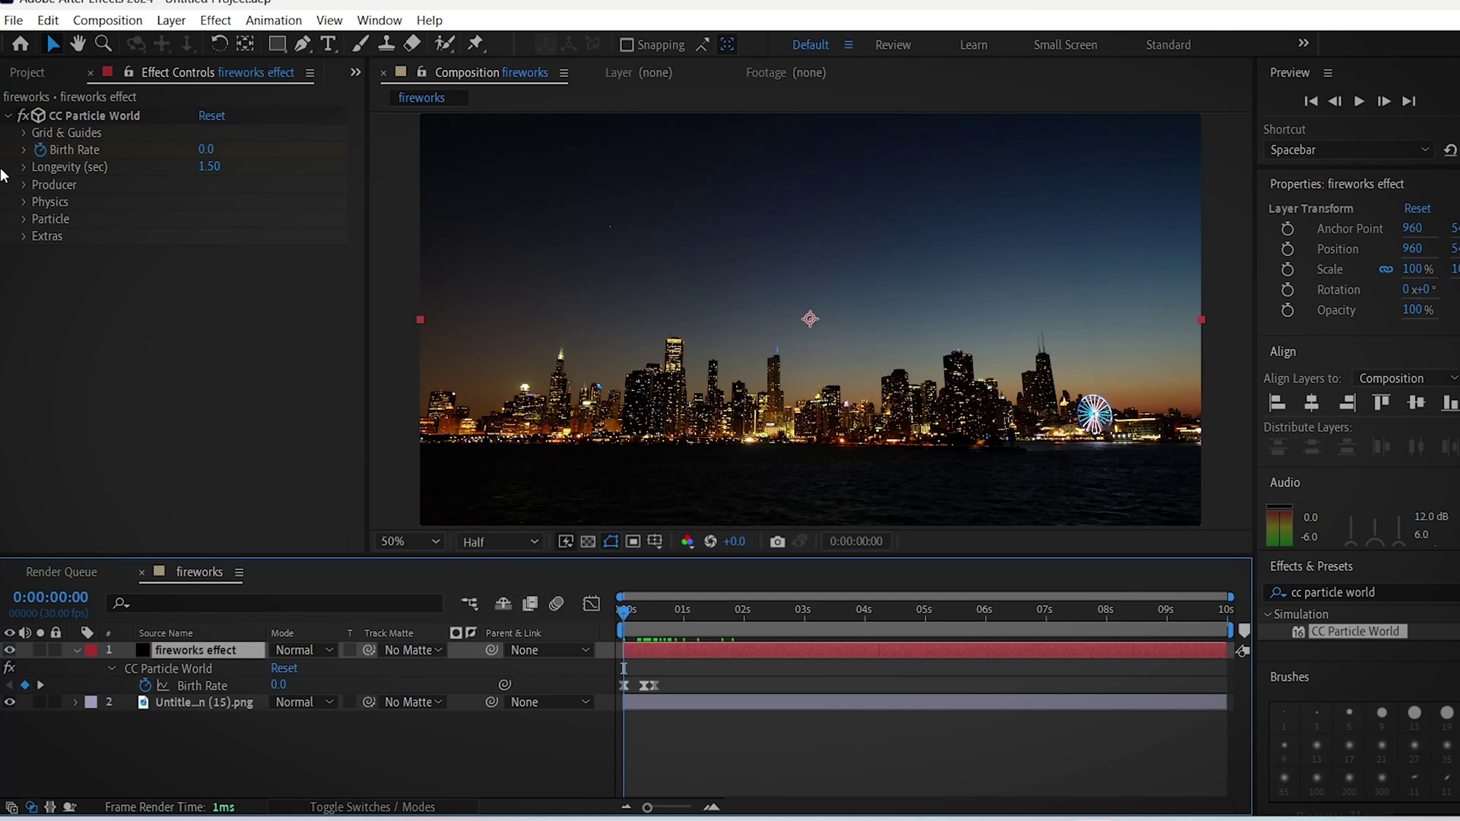
pyautogui.click(23, 186)
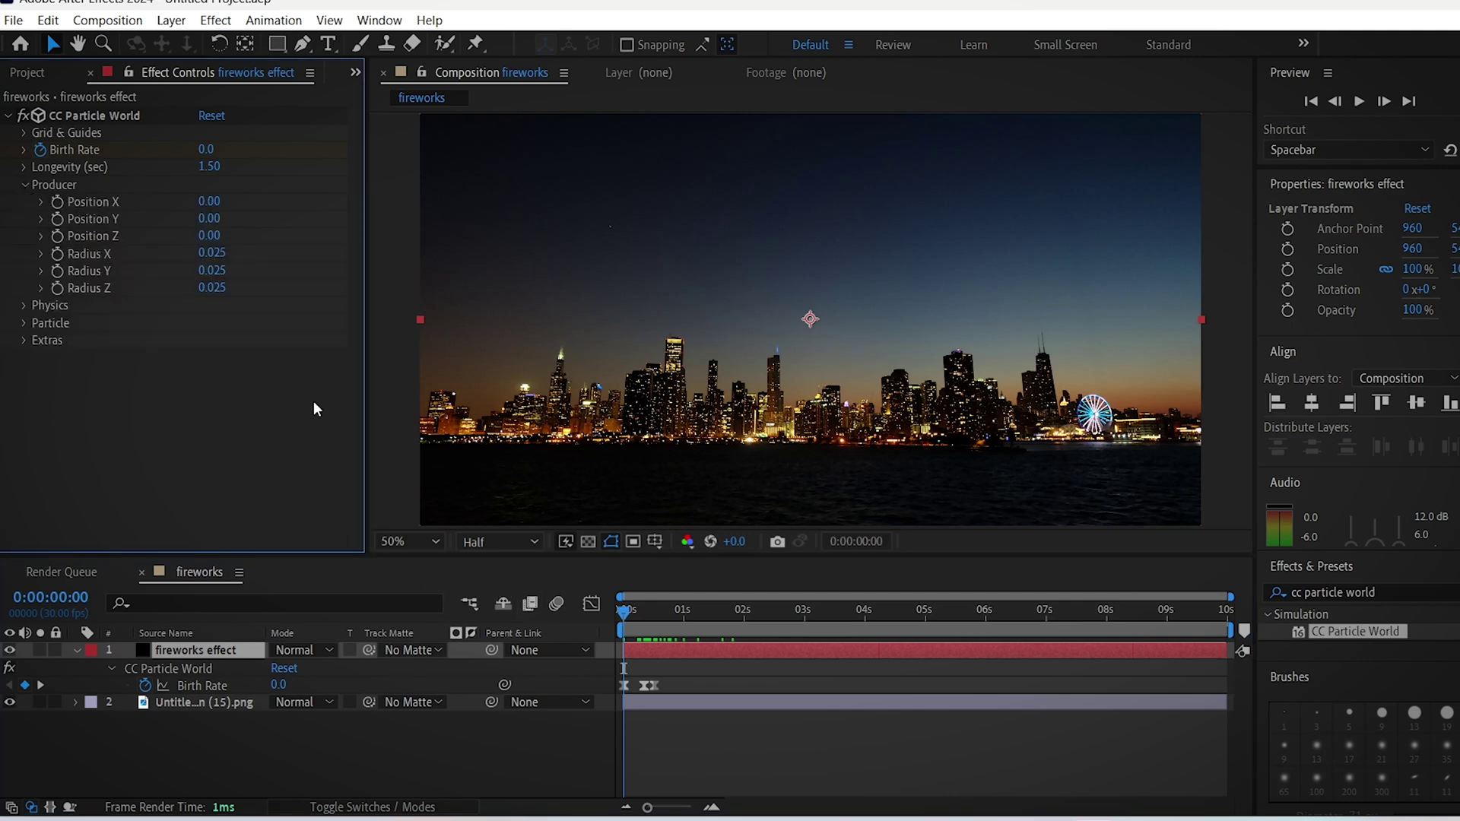
pyautogui.click(644, 609)
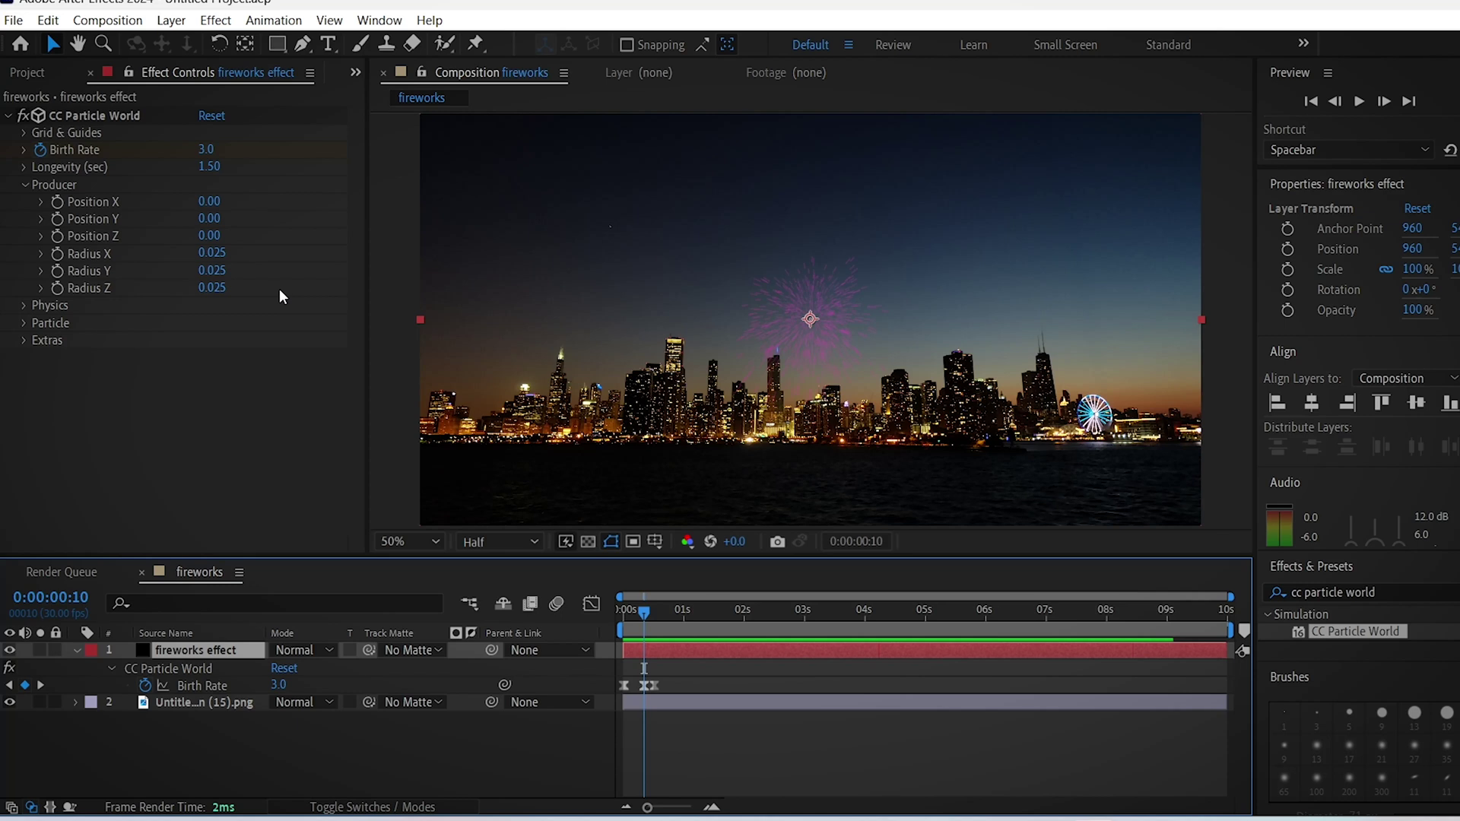
pyautogui.moveTo(209, 236); pyautogui.dragTo(346, 236)
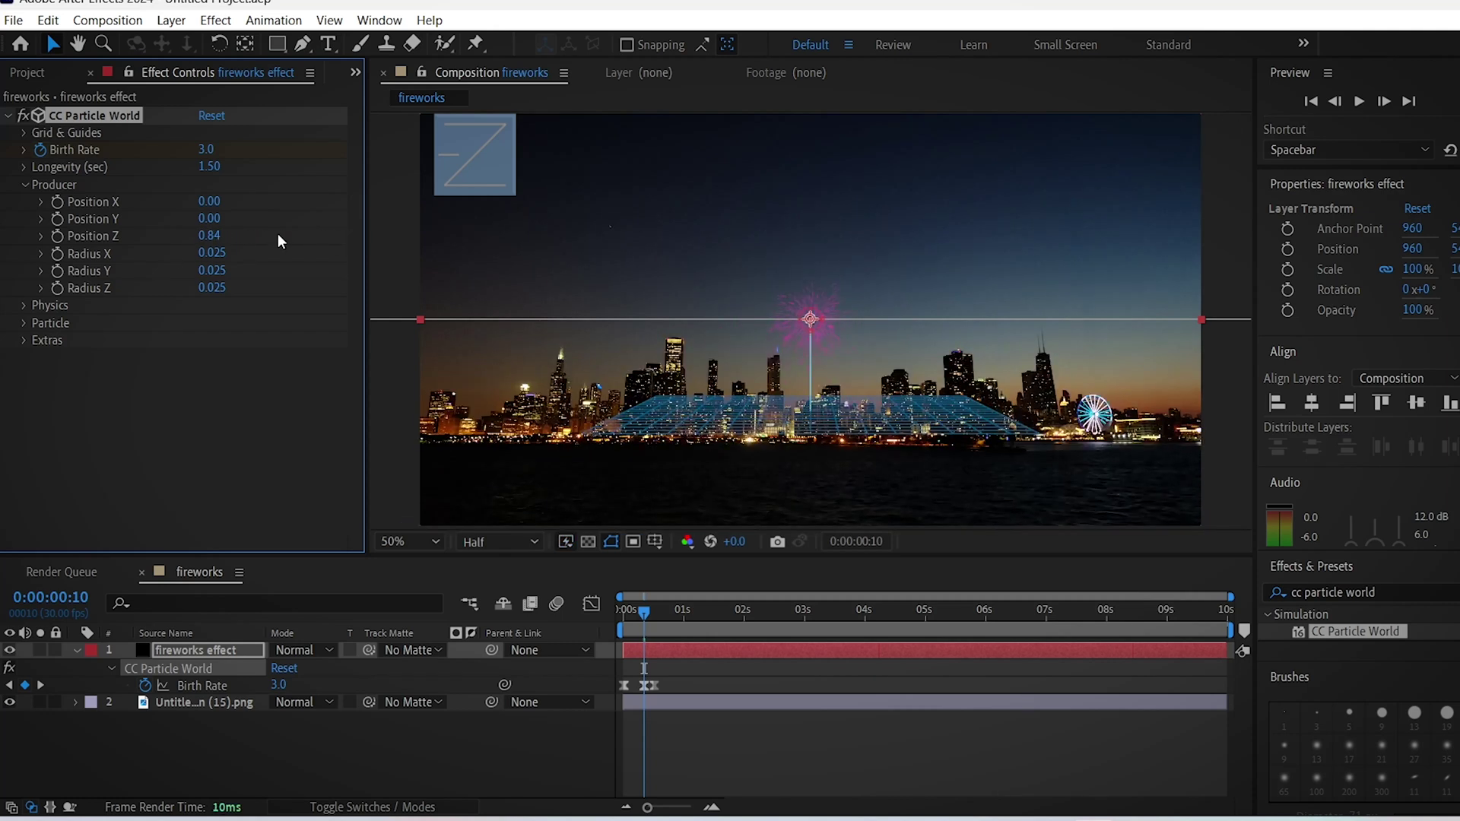
pyautogui.click(216, 236)
pyautogui.write('3')
pyautogui.press('Return')
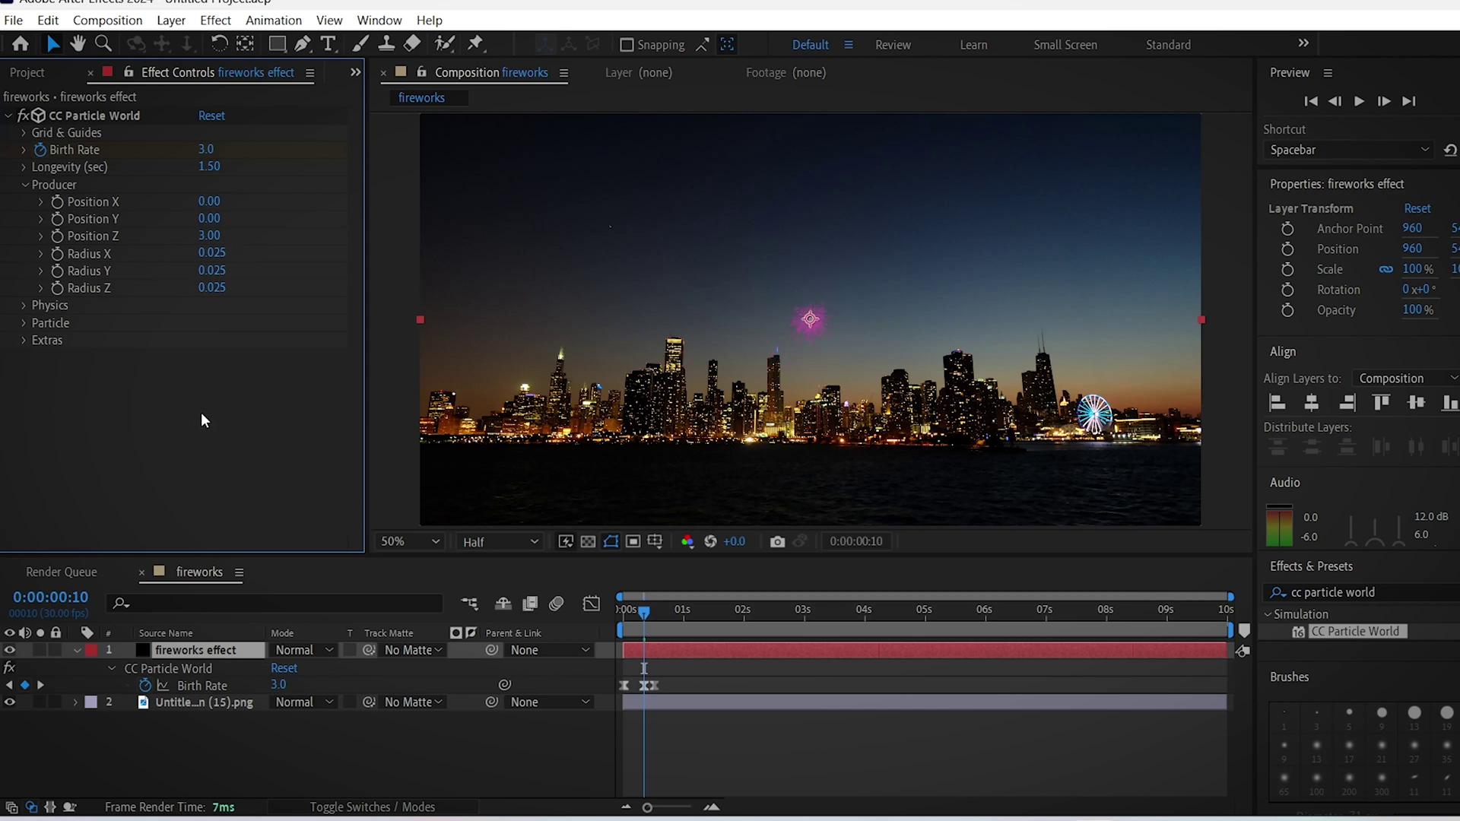
# Move the burst to the sky's upper left with Producer Position X -1.29 and Position Y -0.80, and play it back.
pyautogui.moveTo(211, 202); pyautogui.dragTo(136, 231)
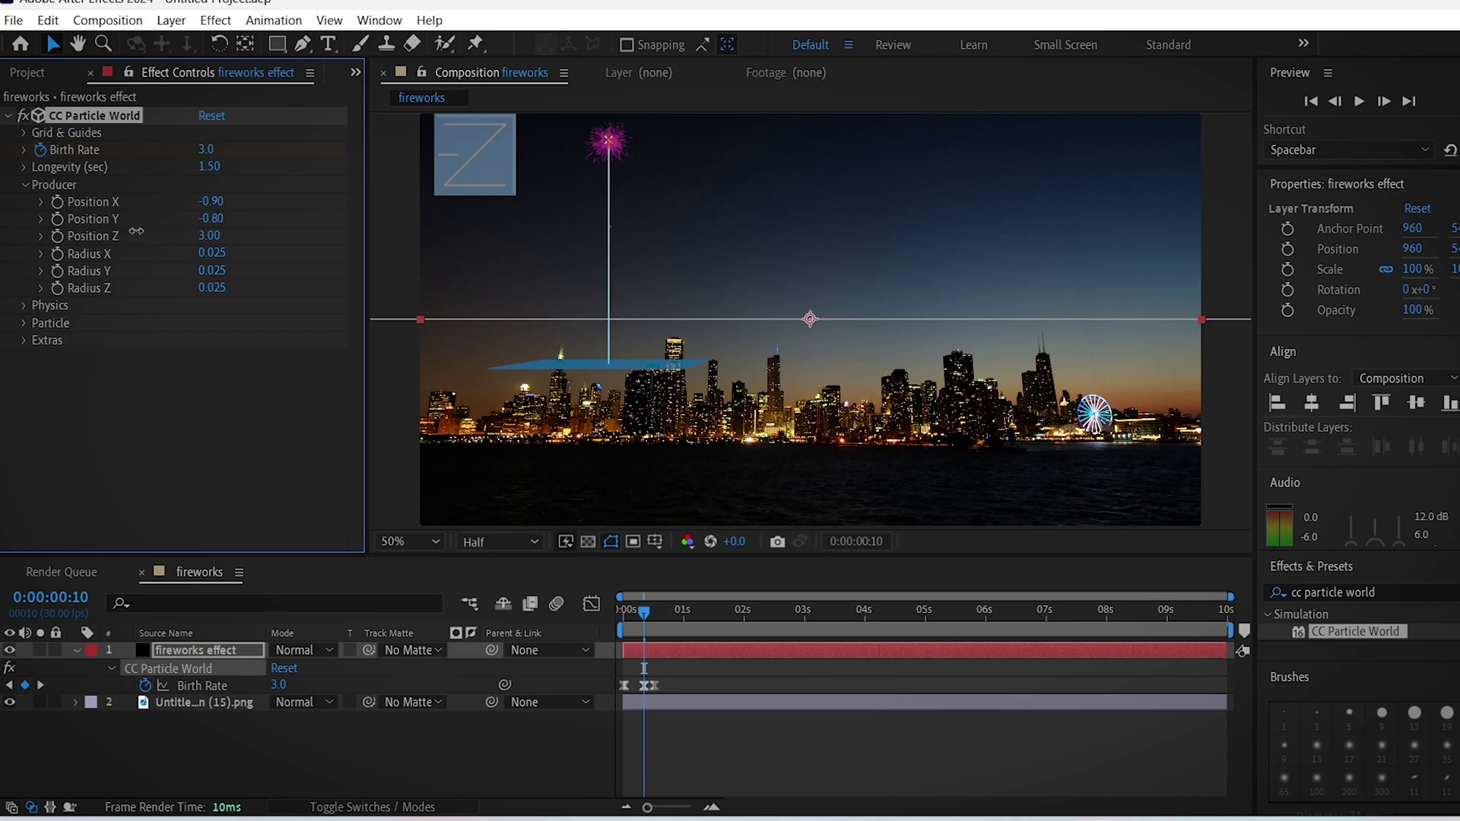
pyautogui.moveTo(212, 202); pyautogui.dragTo(177, 201)
pyautogui.moveTo(643, 611); pyautogui.dragTo(595, 611)
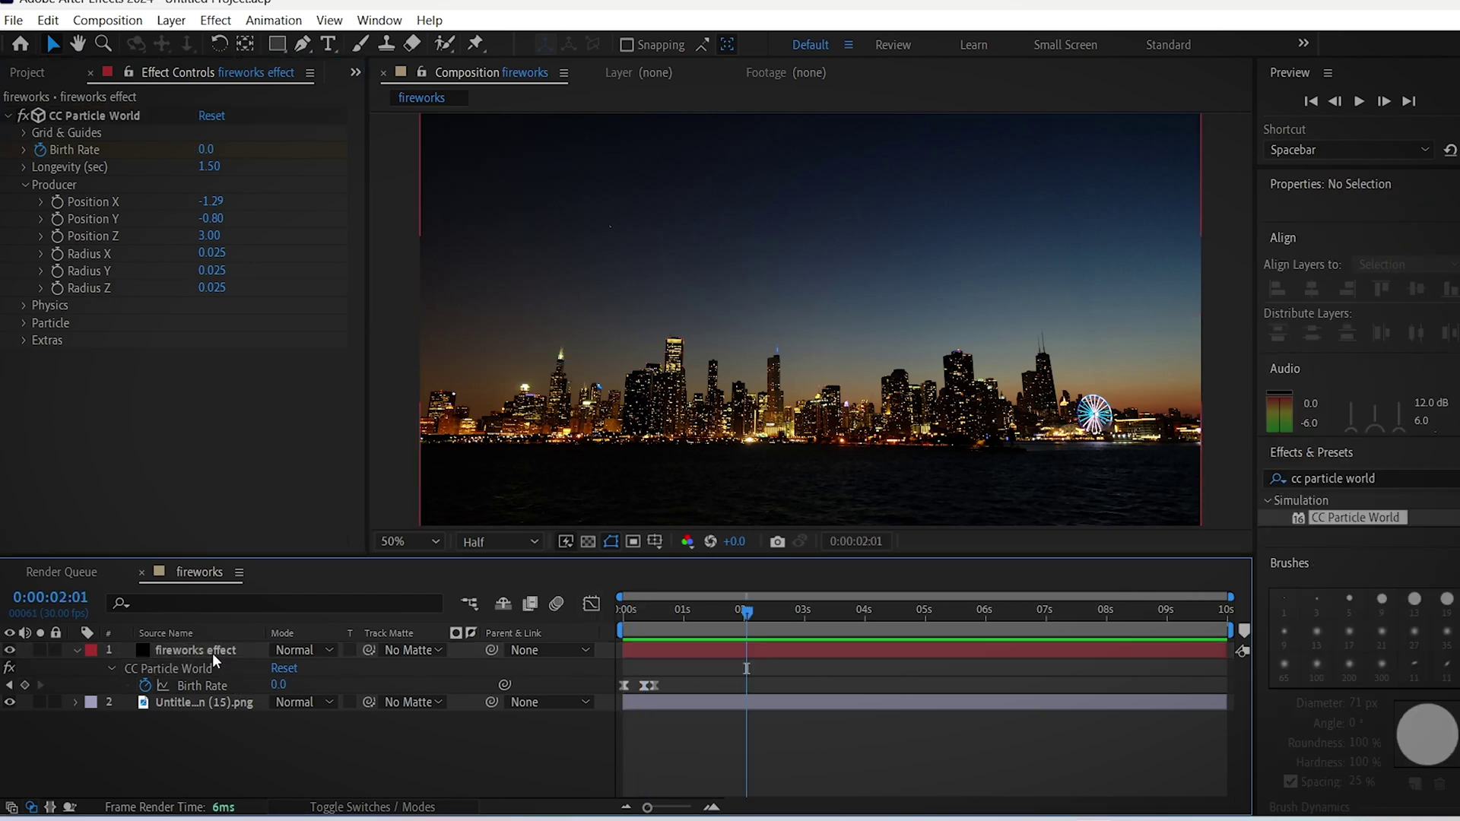
# Duplicate the fireworks effect layer, show the copy's keyframes and shift the copy to start about half a second in.
pyautogui.click(212, 654)
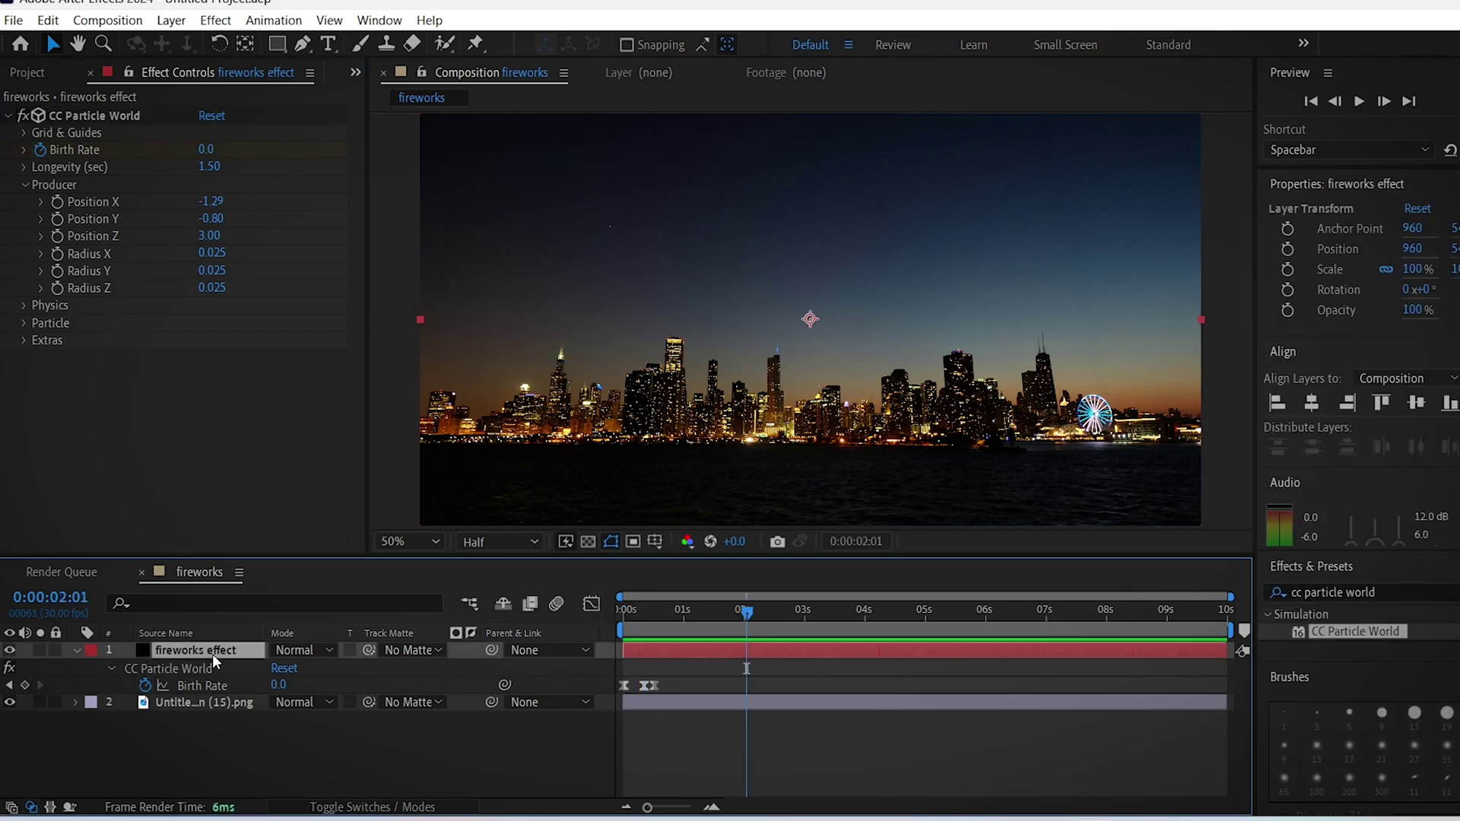
pyautogui.hotkey('ctrl', 'd')
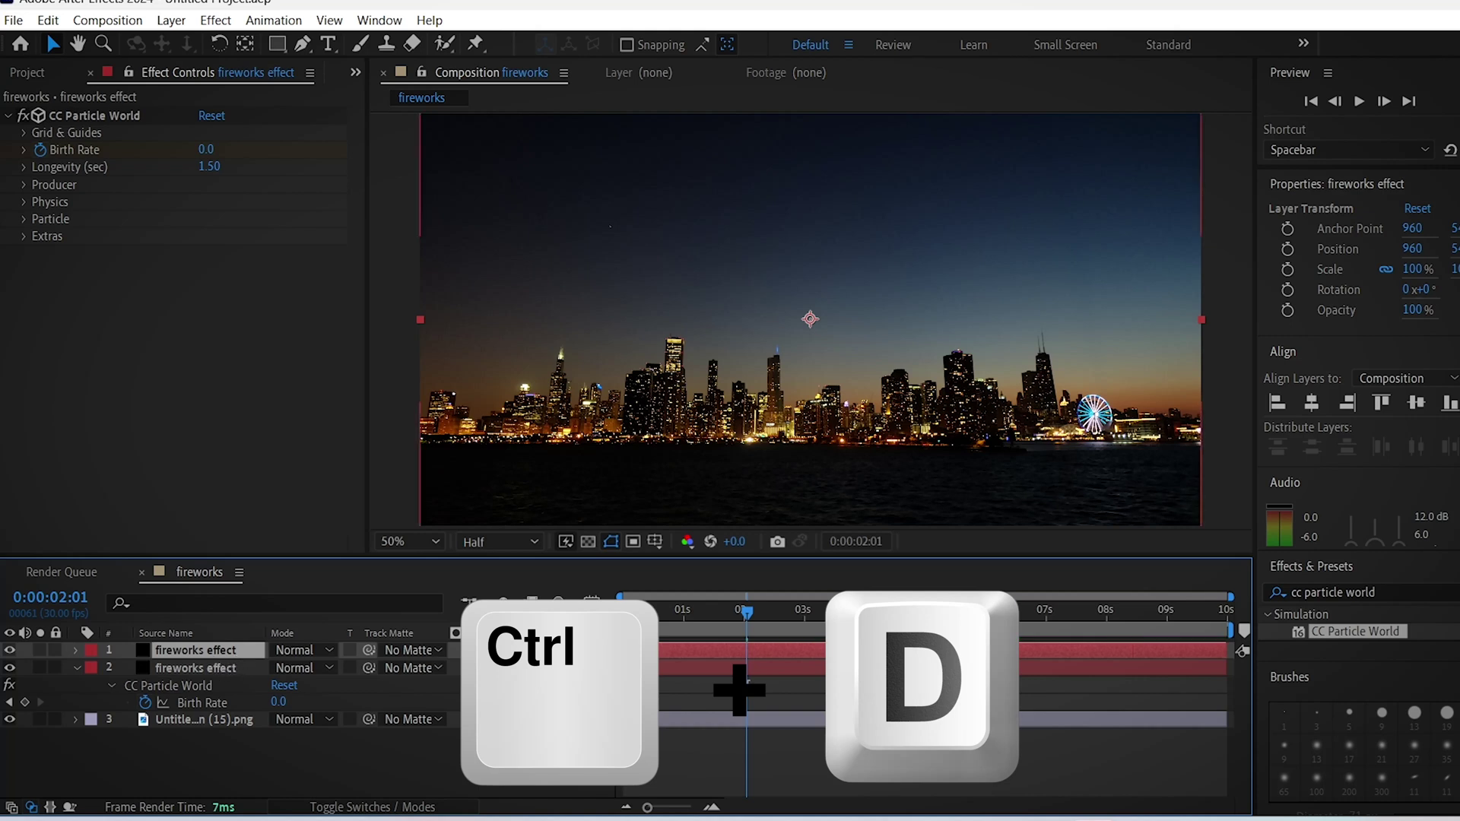
pyautogui.press('u')
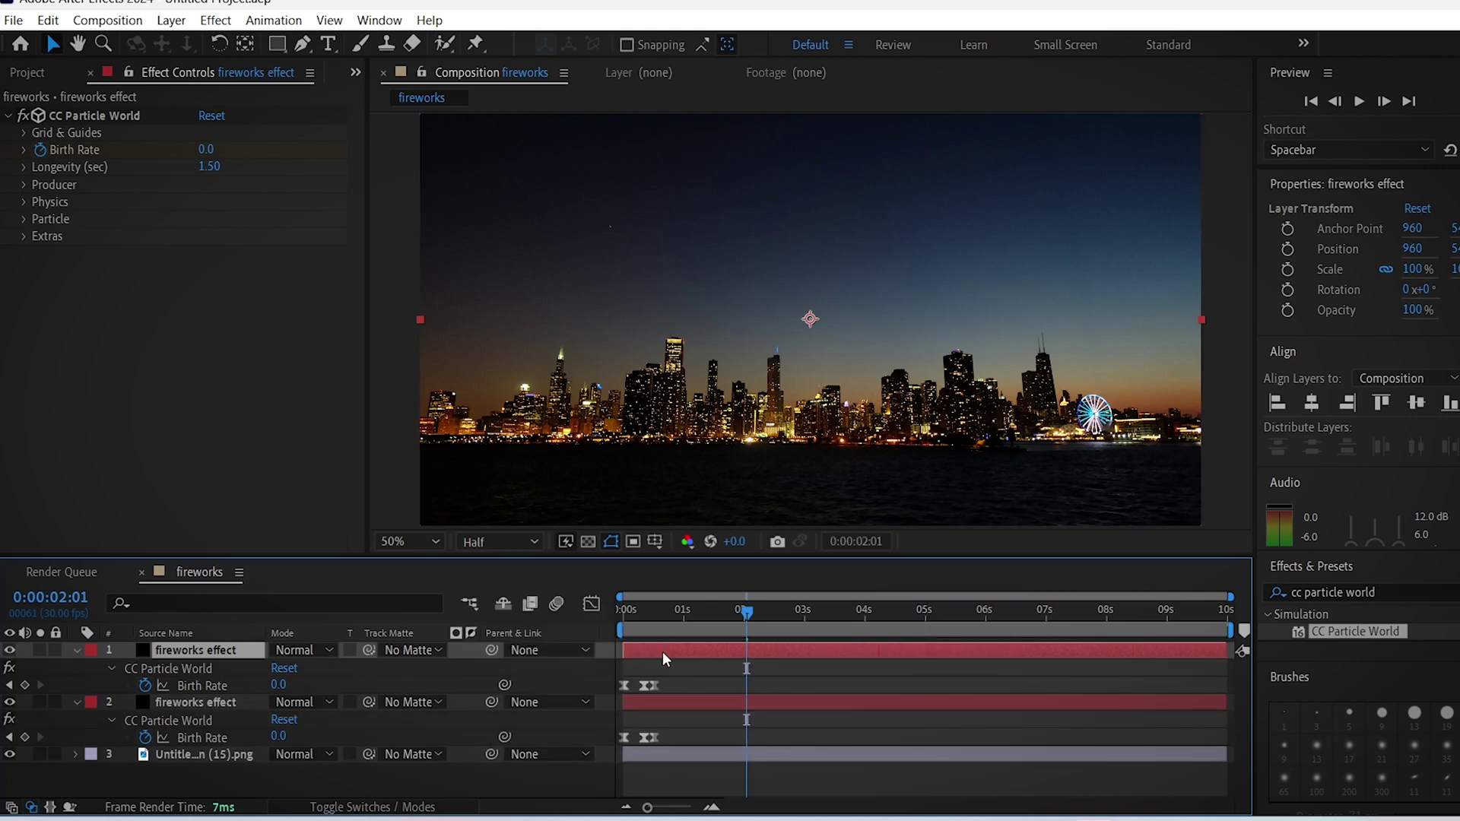
pyautogui.moveTo(719, 614); pyautogui.dragTo(688, 632)
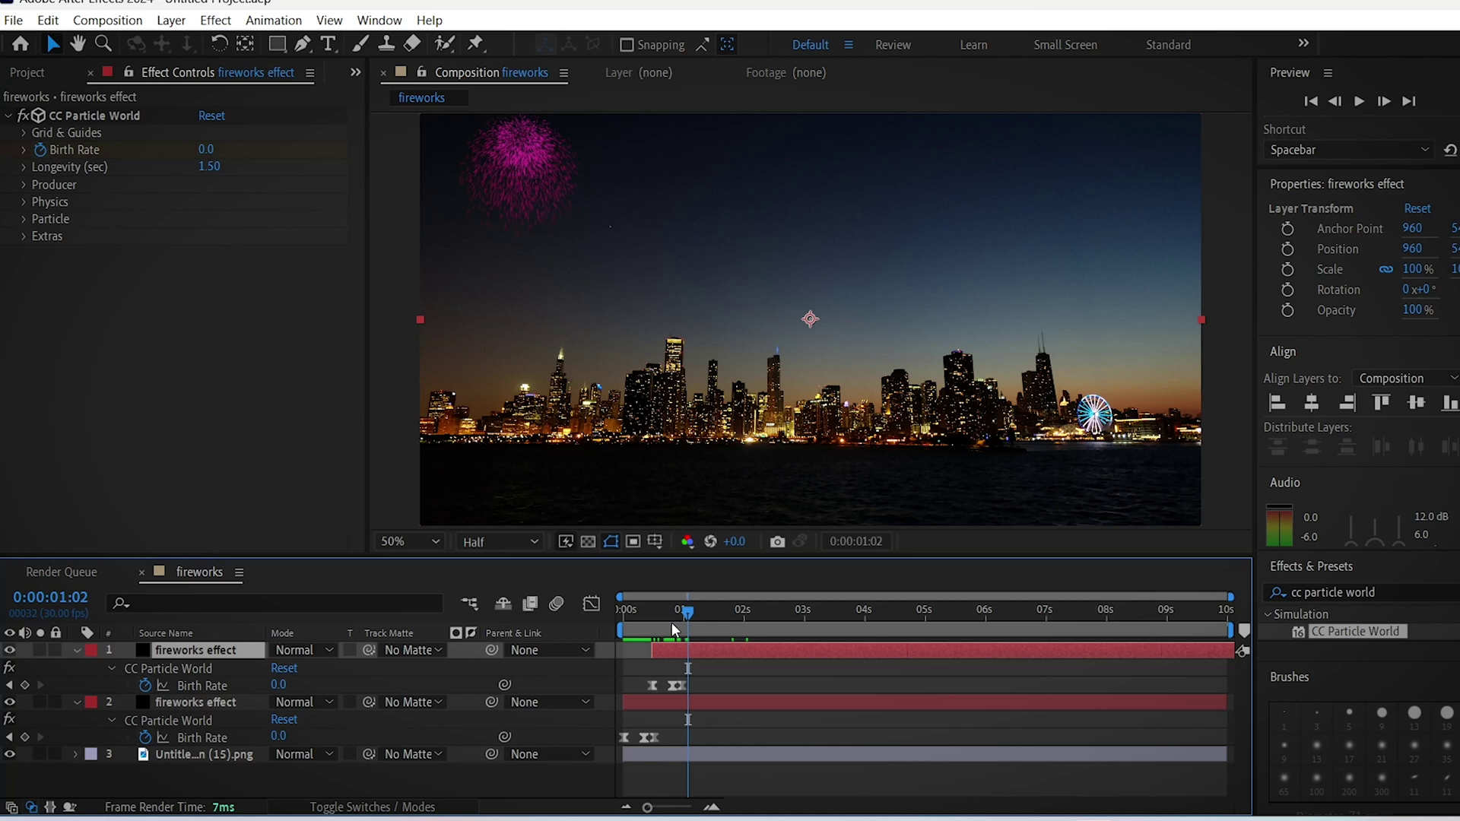
# Set the duplicate's Producer Position X to 0.04, Position Y to -0.39 and Position Z to 2, and preview both bursts.
pyautogui.click(26, 185)
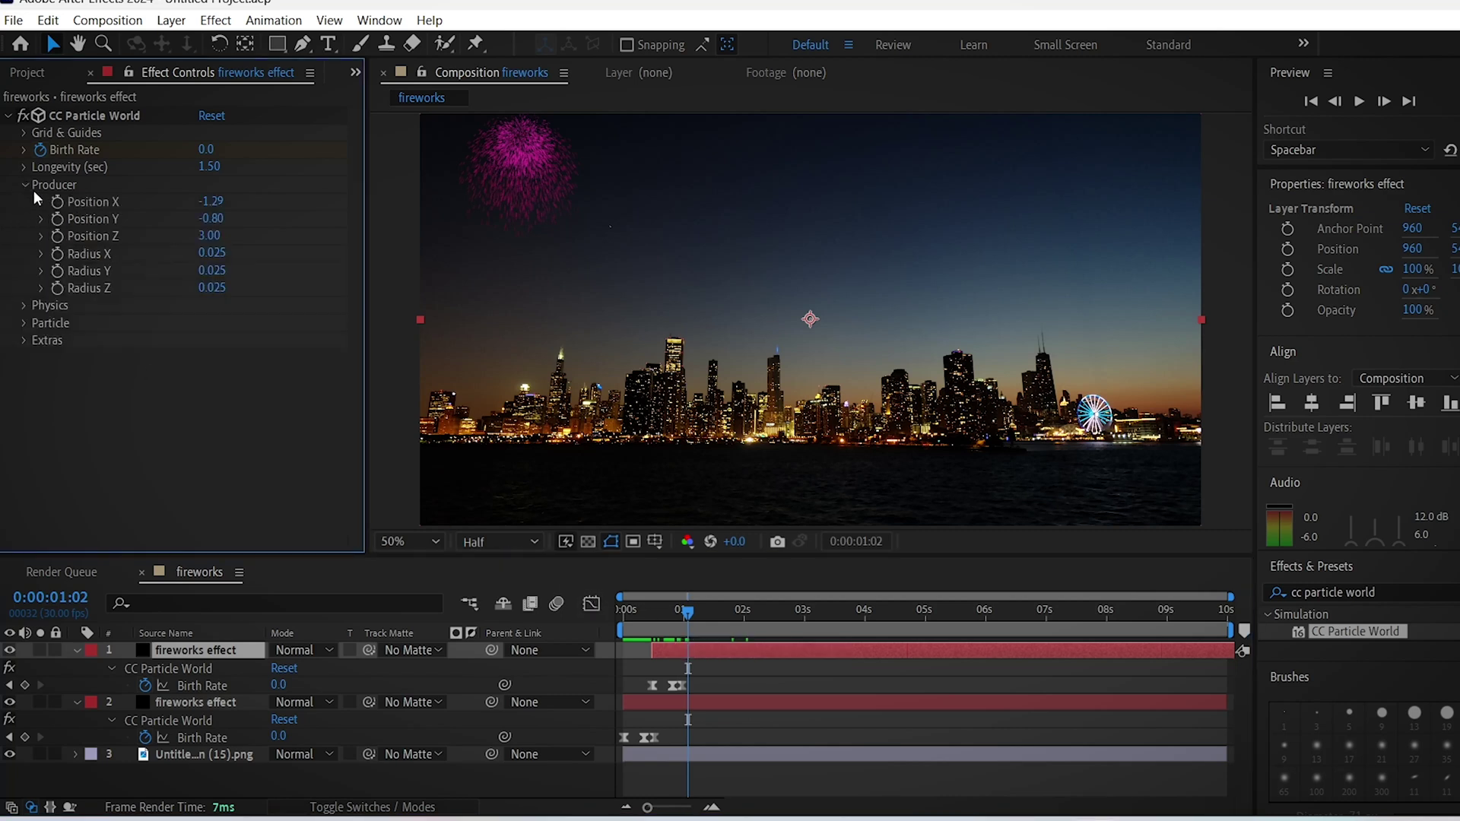
pyautogui.click(267, 202)
pyautogui.moveTo(267, 202); pyautogui.dragTo(311, 206)
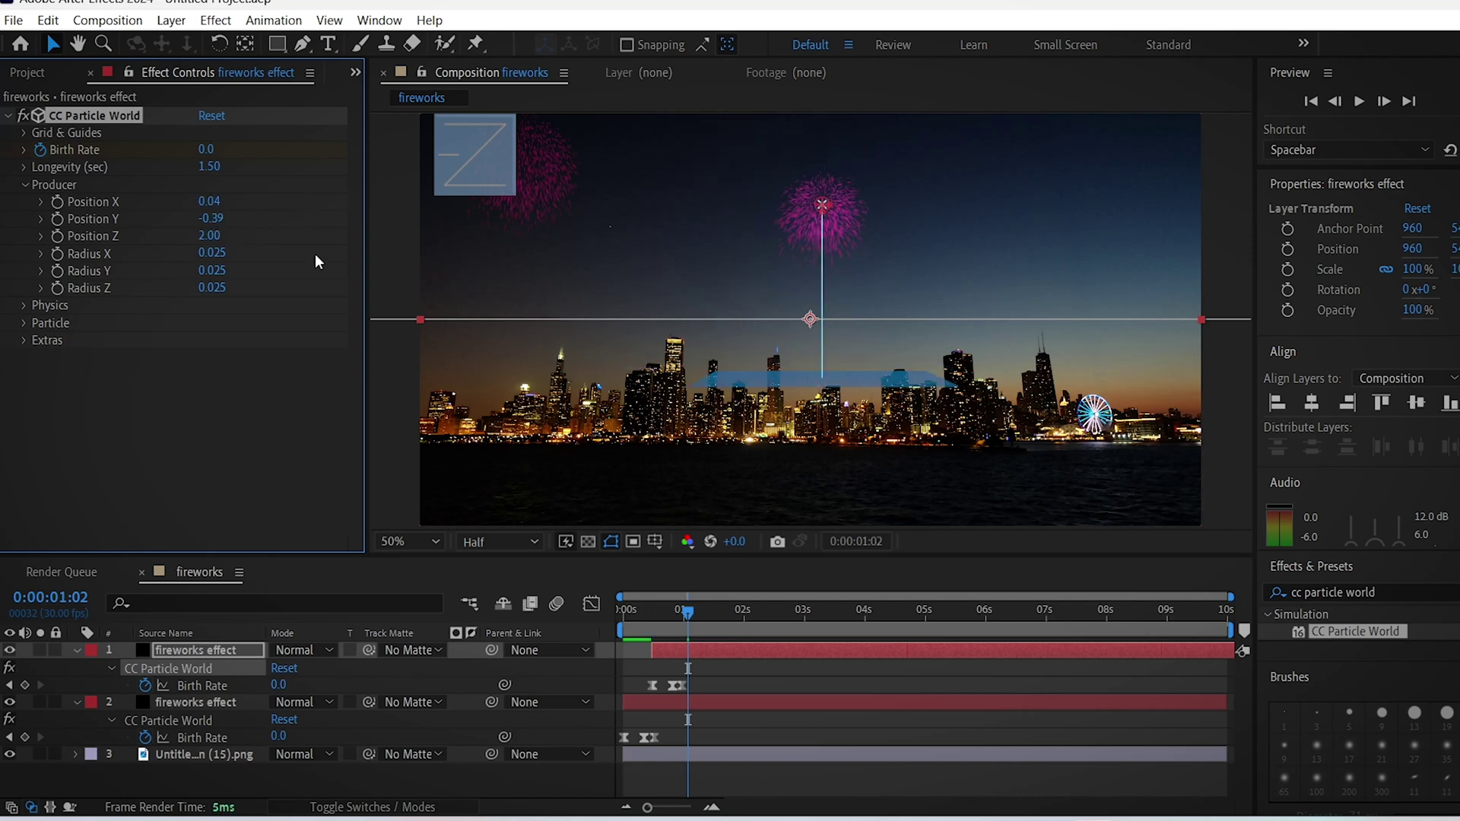
pyautogui.moveTo(683, 608); pyautogui.dragTo(631, 599)
pyautogui.press('space')
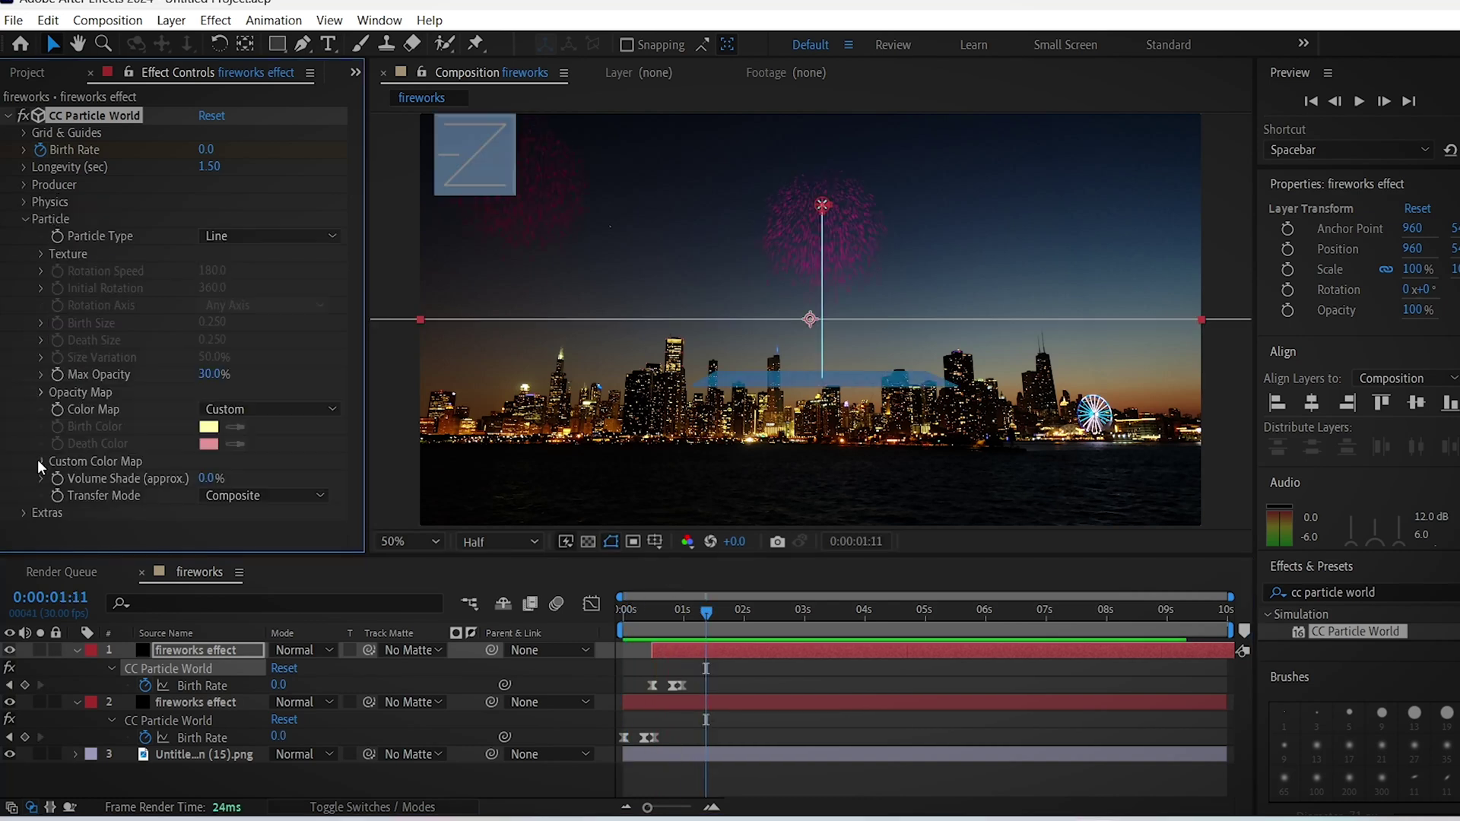
# Recolor the duplicate's Custom Color Map from yellow-green at birth through greens to dark teal at death.
pyautogui.click(42, 457)
pyautogui.click(209, 475)
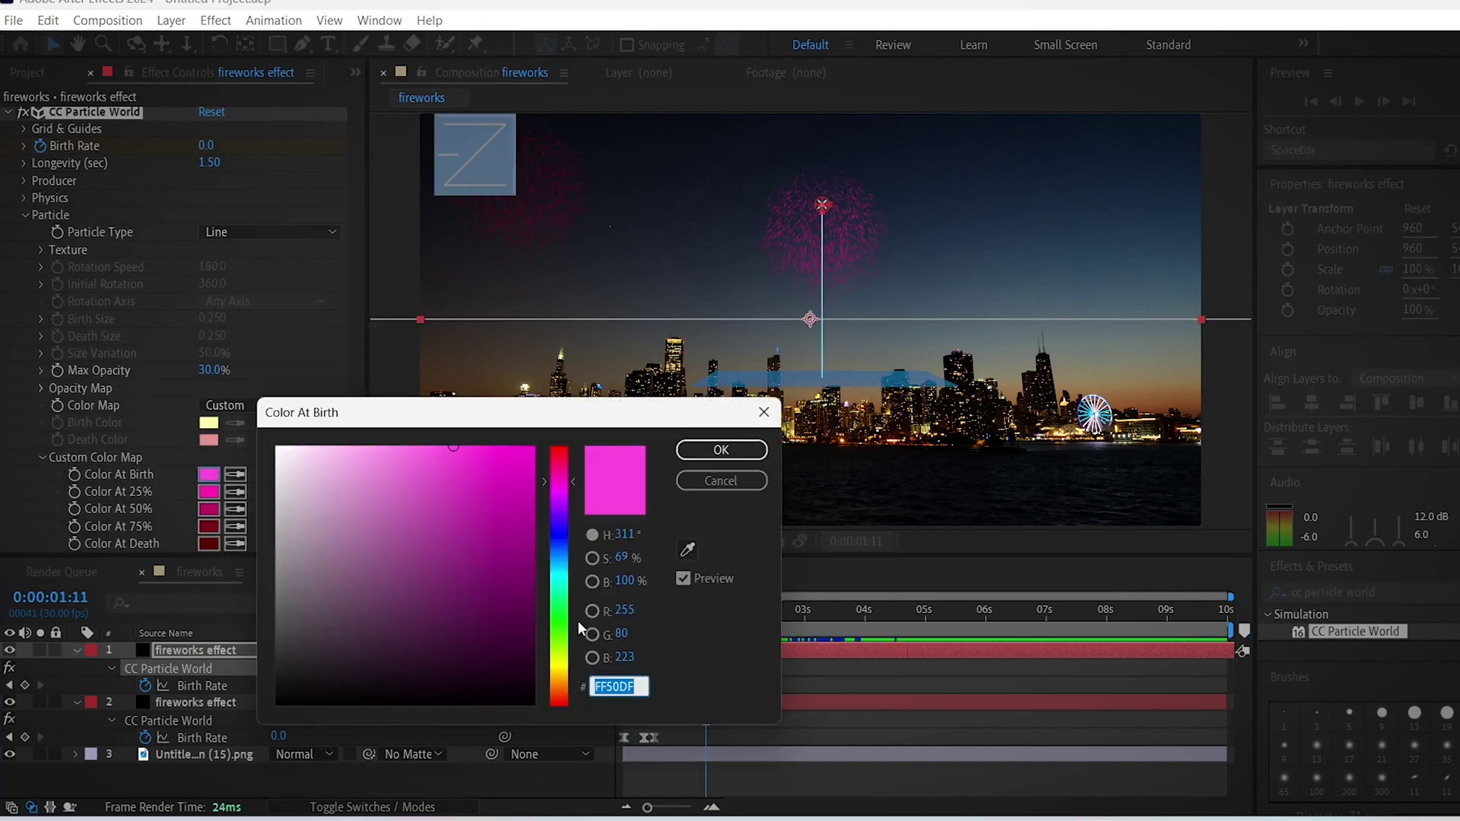
pyautogui.click(564, 620)
pyautogui.press('Return')
# Open the Max Opacity value of the duplicate's particles for editing.
pyautogui.click(216, 370)
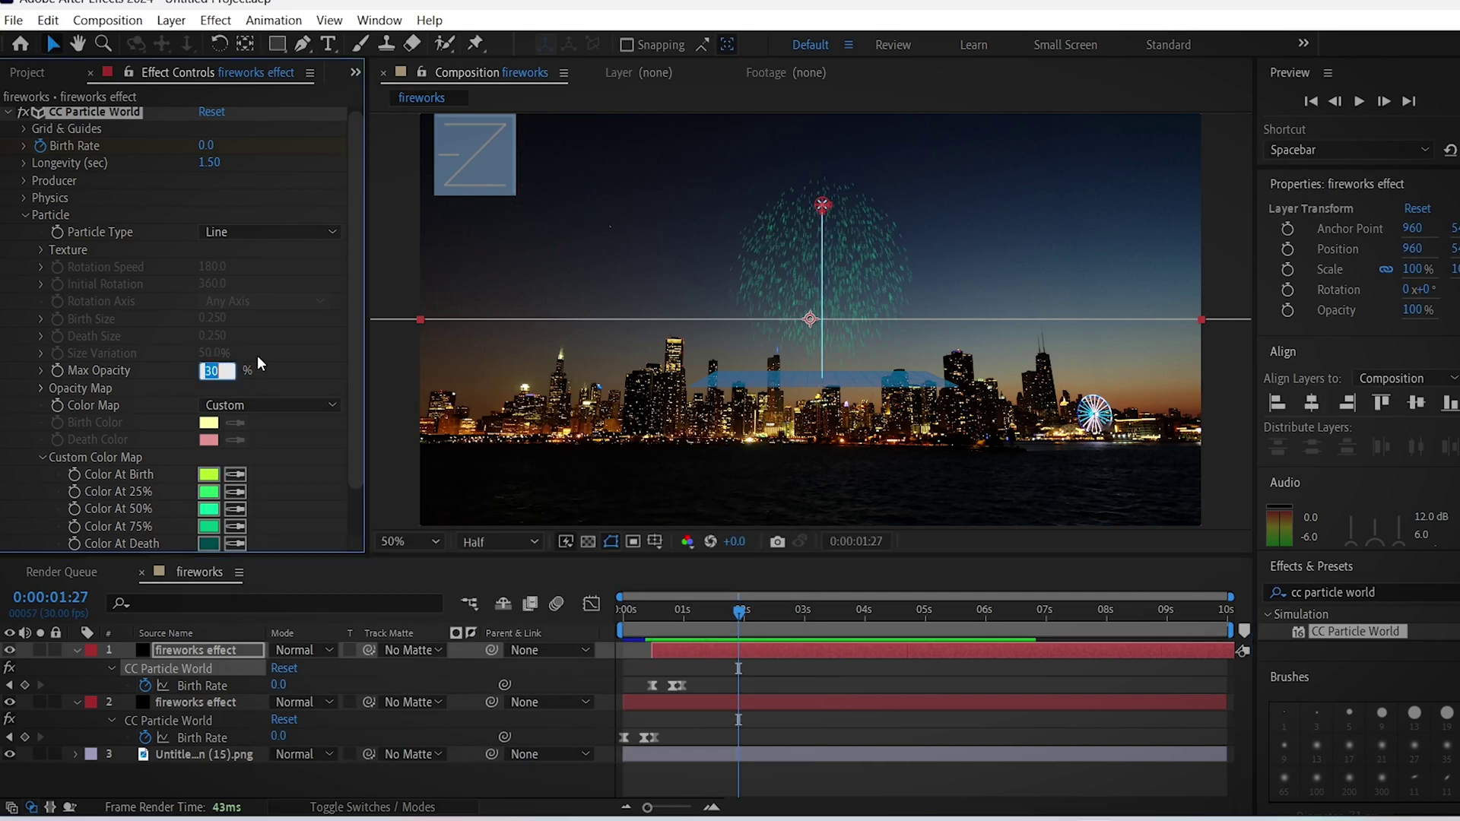